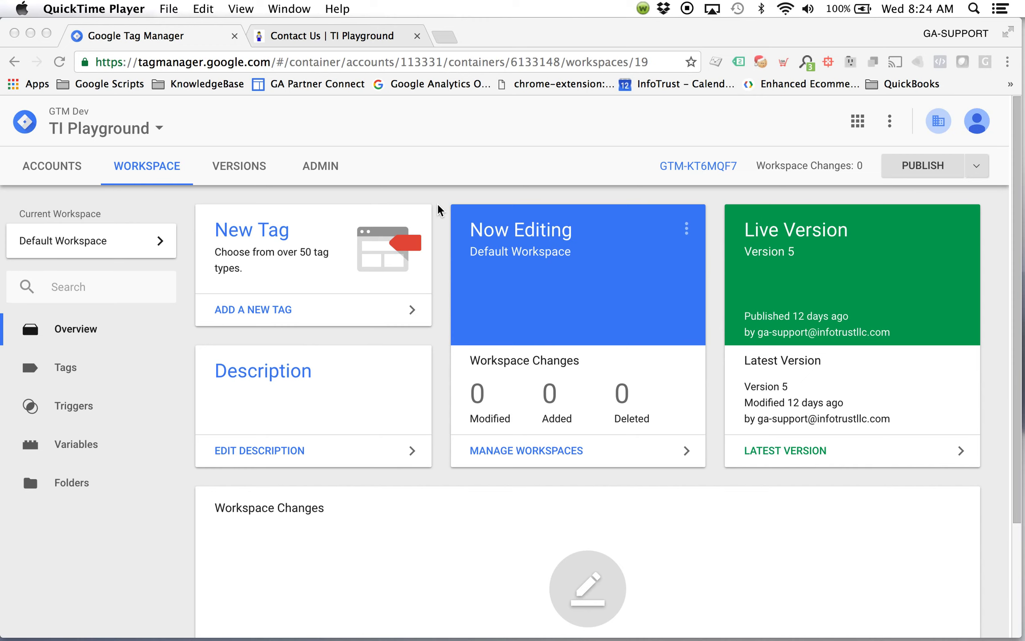
# - Show the TI Playground Contact Us page and its form, then bring up the Login button's context menu
pyautogui.click(314, 36)
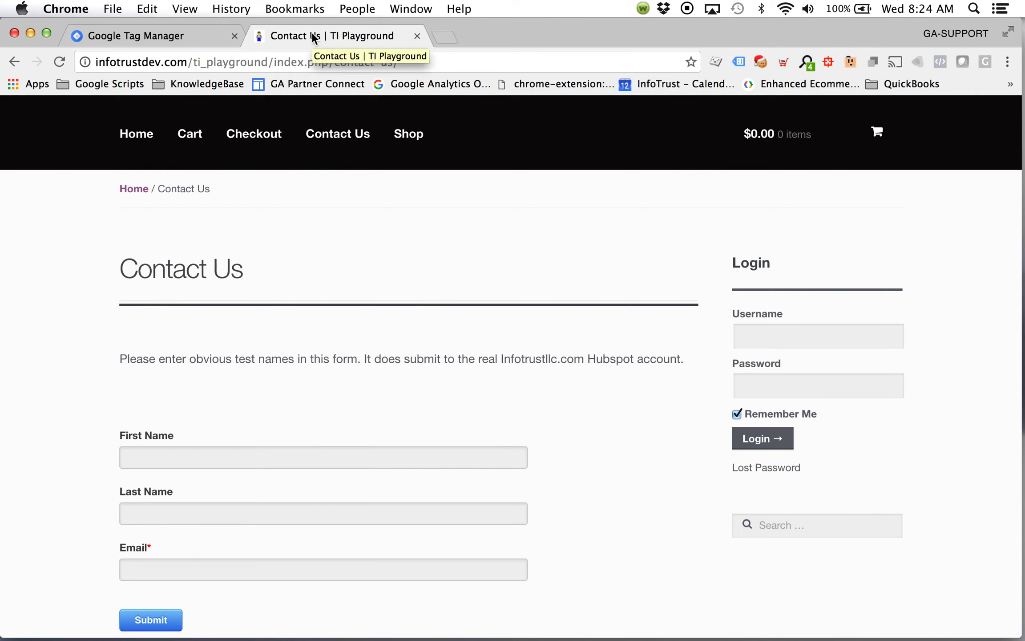
pyautogui.scroll(-3, 661, 313)
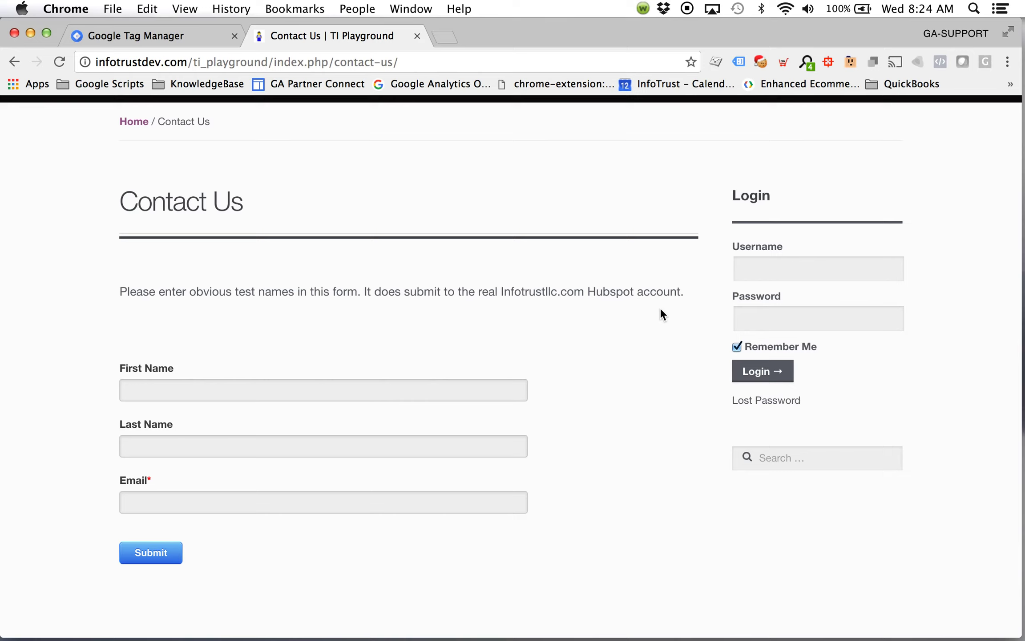
pyautogui.click(153, 552)
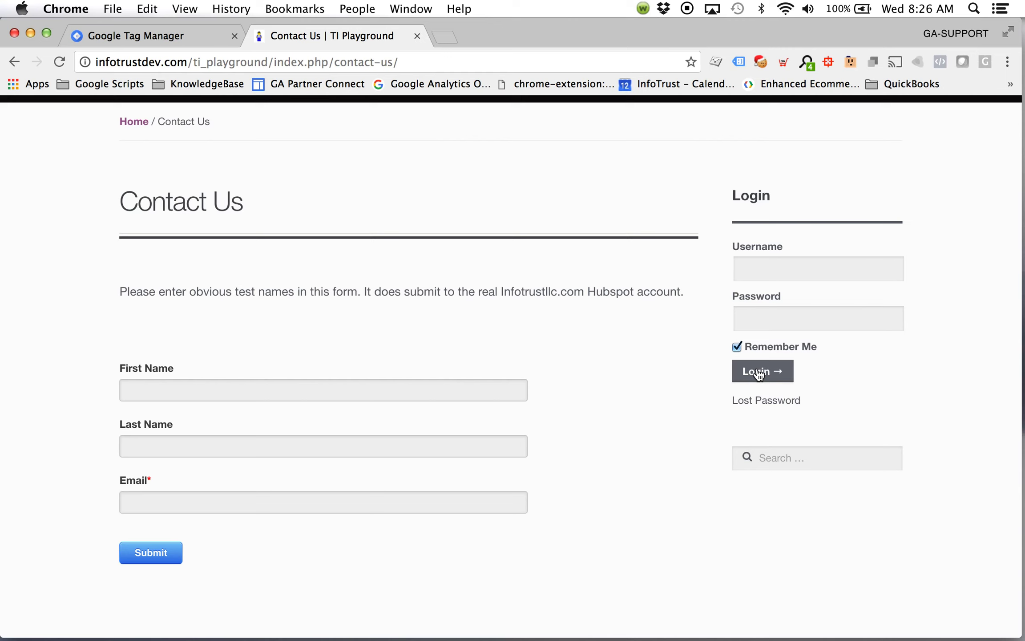
pyautogui.rightClick(758, 374)
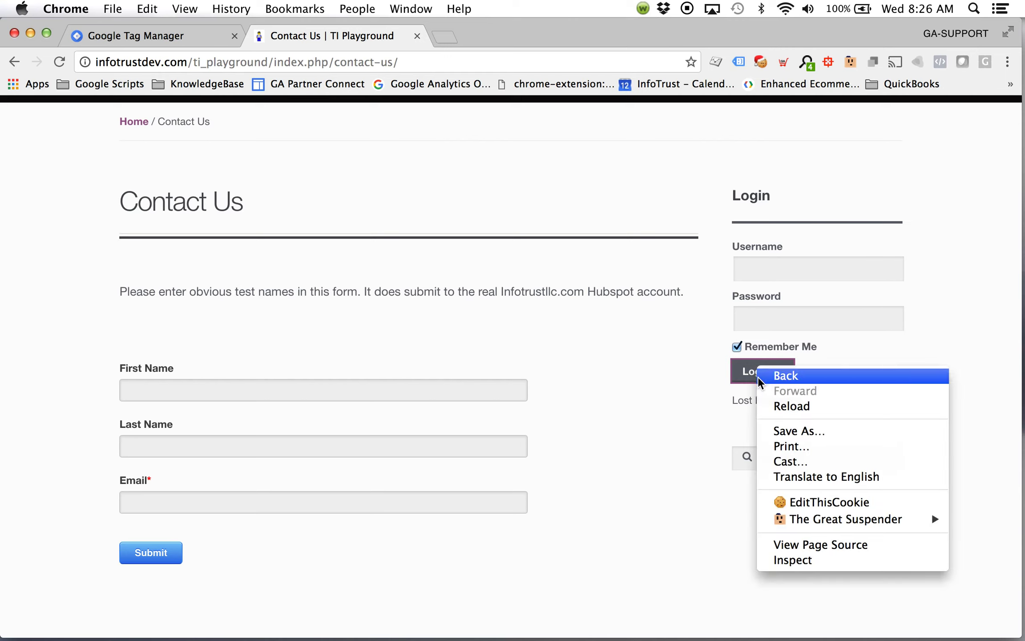
# - Inspect the Login button's markup to find its wp-submit ID, then go to Tag Manager's Variables page
pyautogui.click(818, 561)
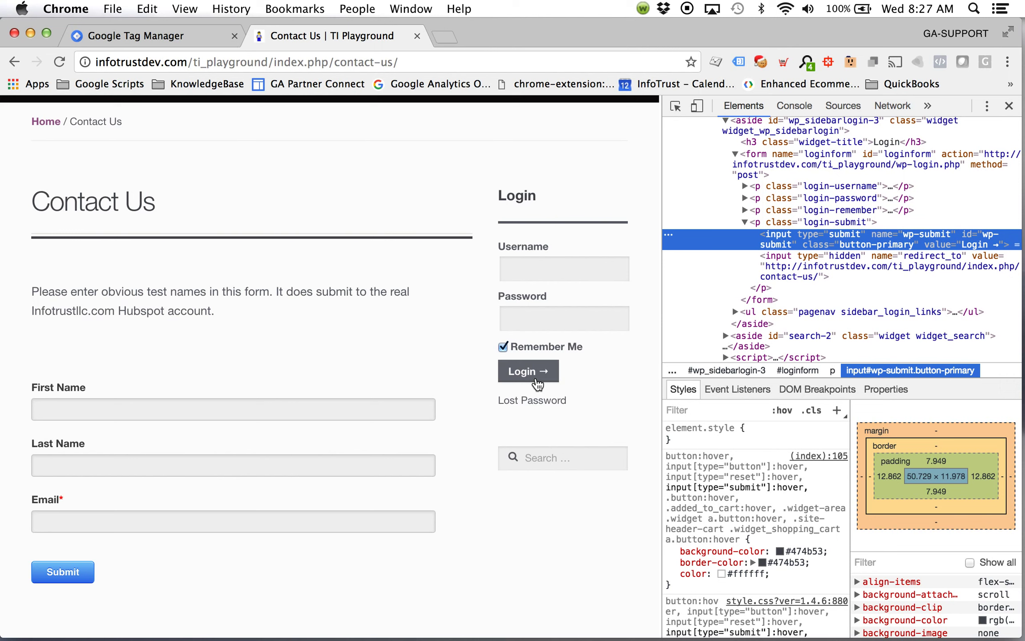
pyautogui.click(124, 39)
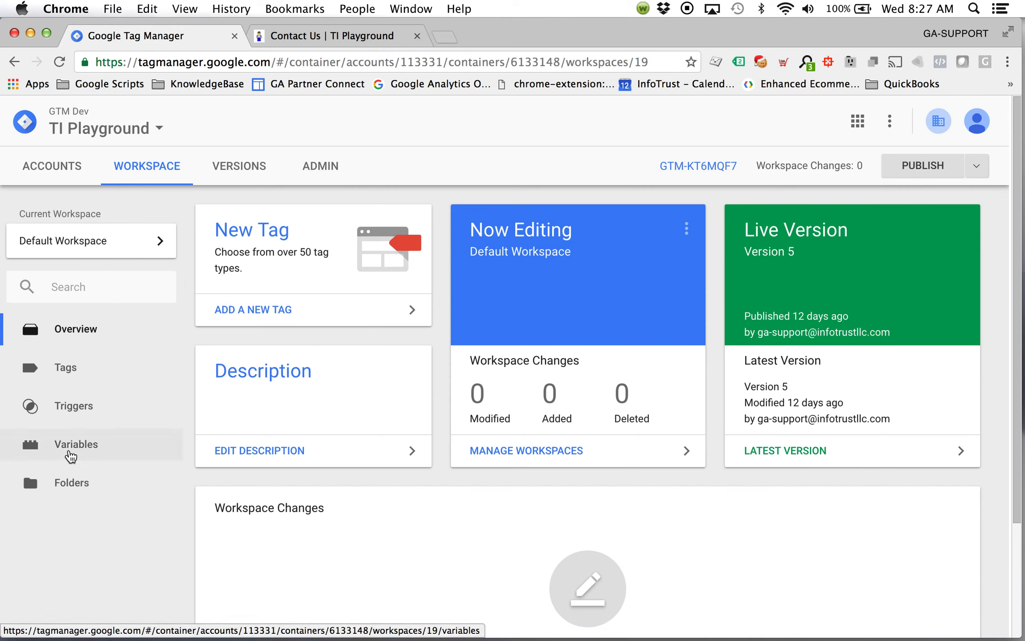
pyautogui.click(70, 455)
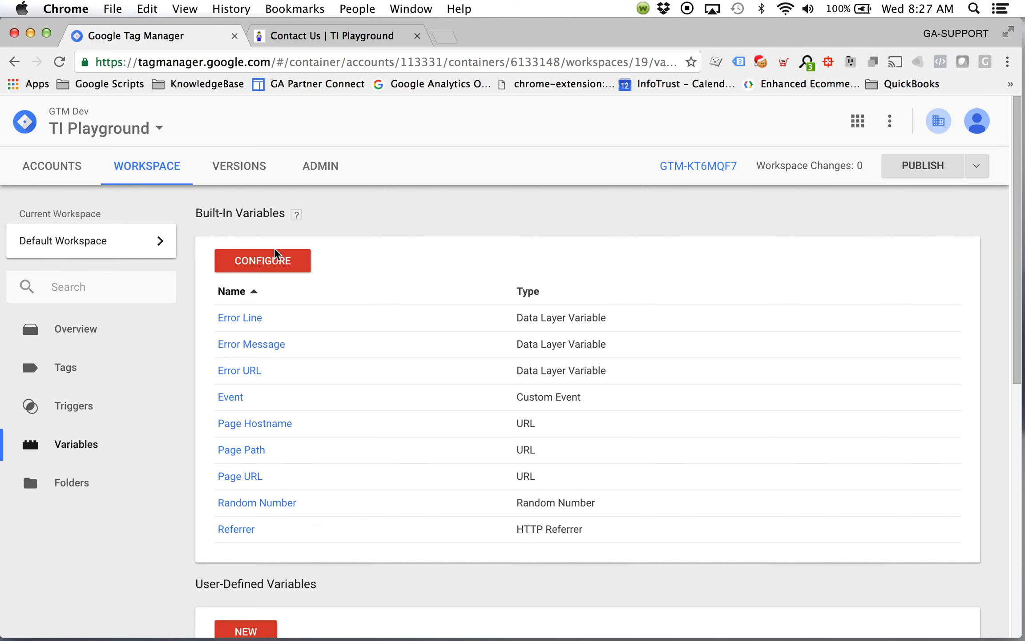
# - Enable the Click Element, Classes, ID, Target, URL and Text built-in variables
pyautogui.click(276, 263)
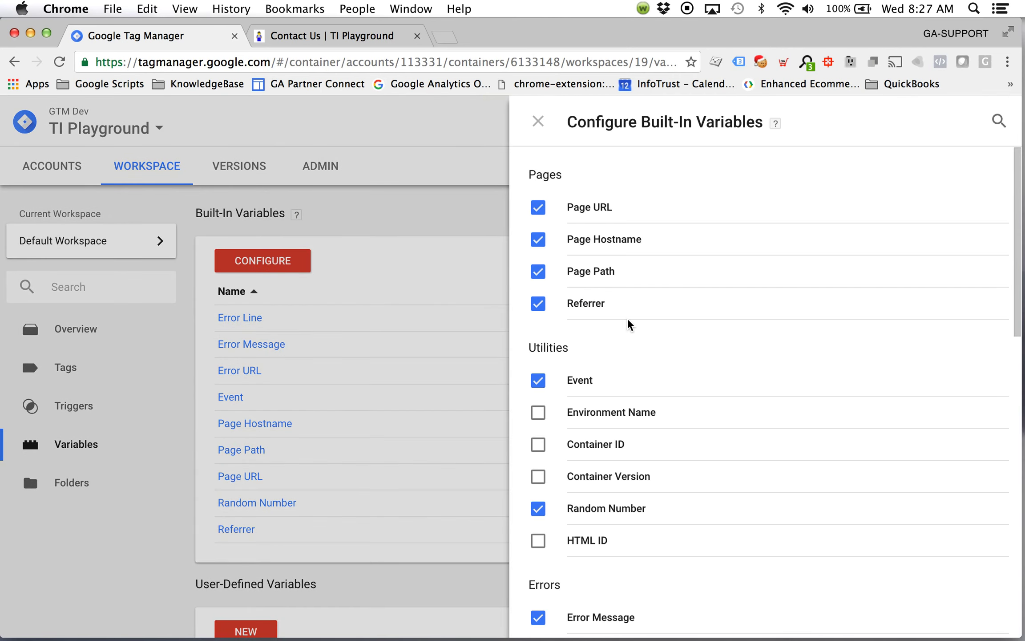
pyautogui.scroll(-5, 629, 324)
pyautogui.scroll(-5, 629, 323)
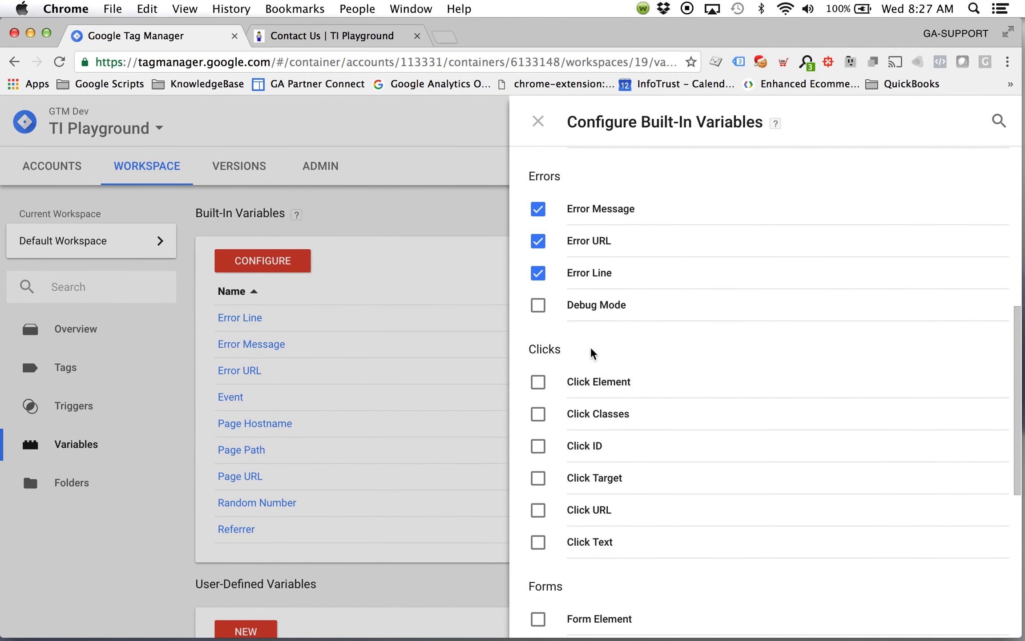
pyautogui.click(537, 352)
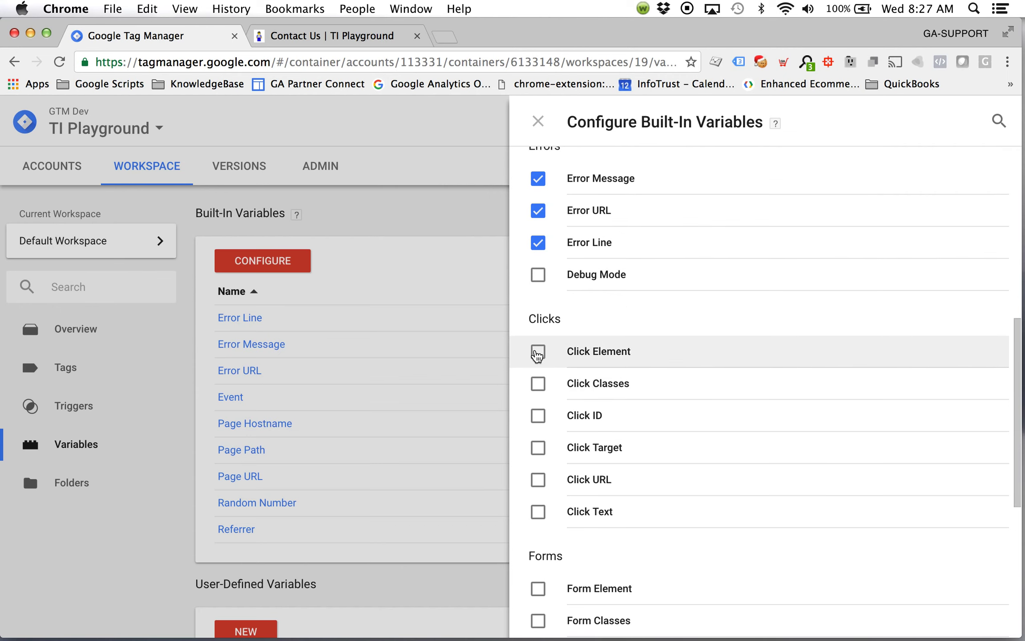
pyautogui.click(538, 388)
pyautogui.click(538, 416)
pyautogui.click(538, 447)
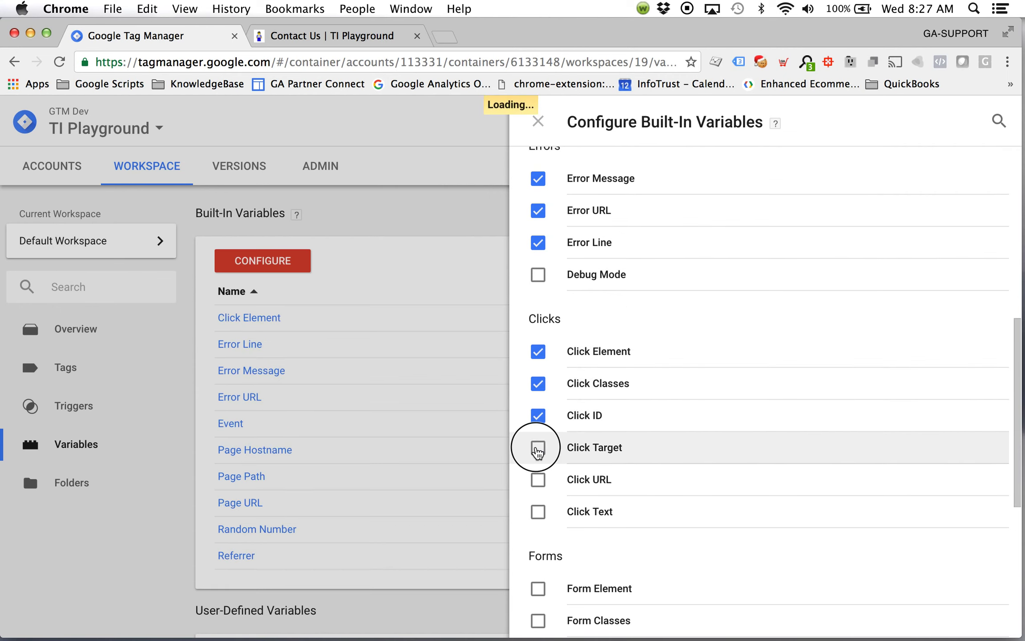
pyautogui.click(538, 479)
pyautogui.click(539, 510)
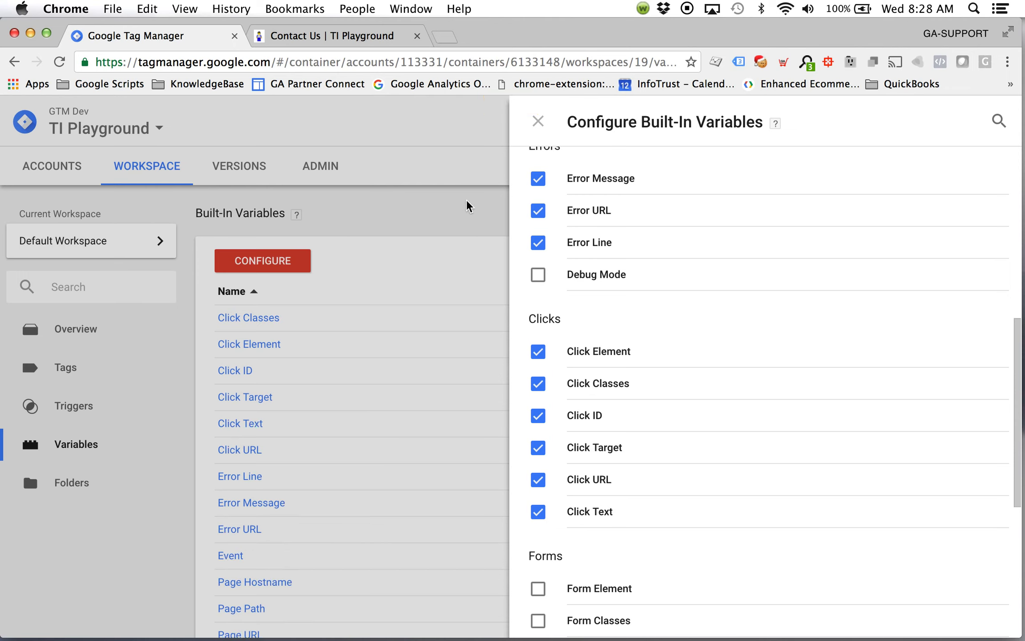
pyautogui.click(447, 205)
pyautogui.click(104, 403)
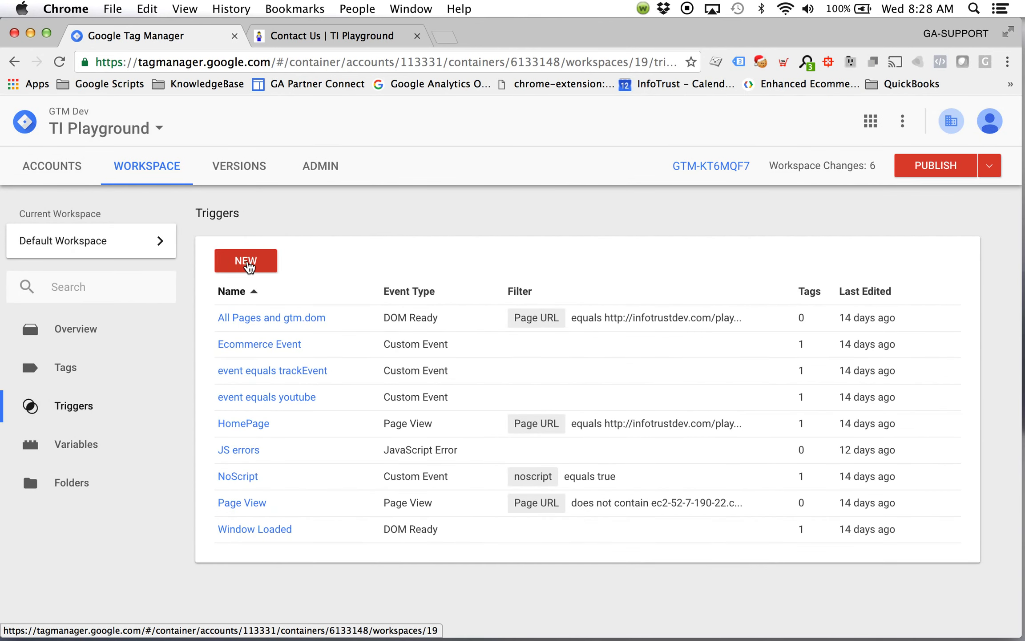
# - Create and save 'Generic Click Trigger' as a Click - All Elements trigger on all clicks
pyautogui.click(248, 263)
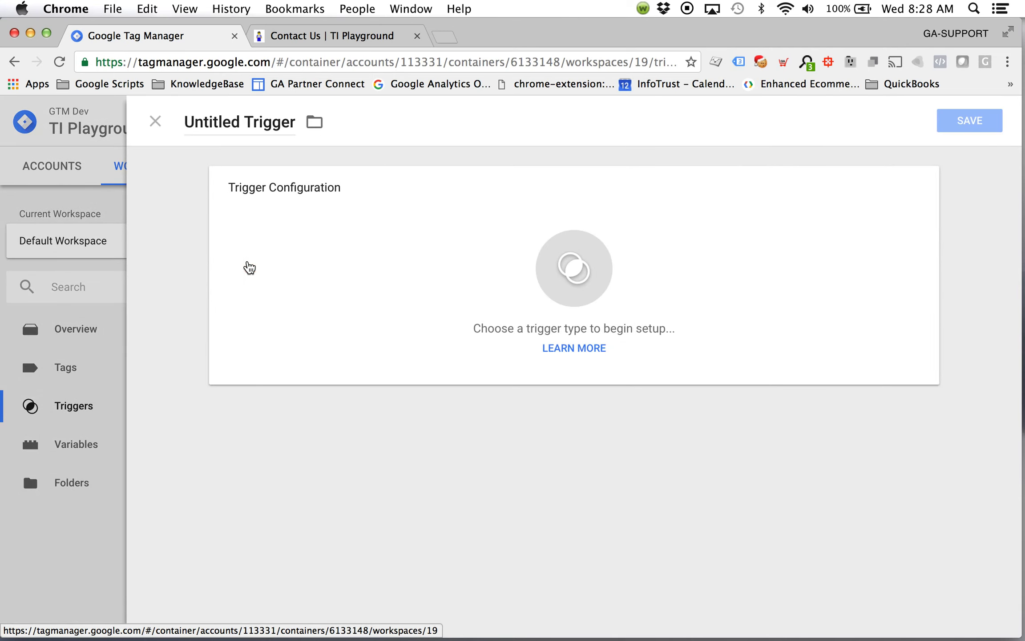
pyautogui.click(245, 122)
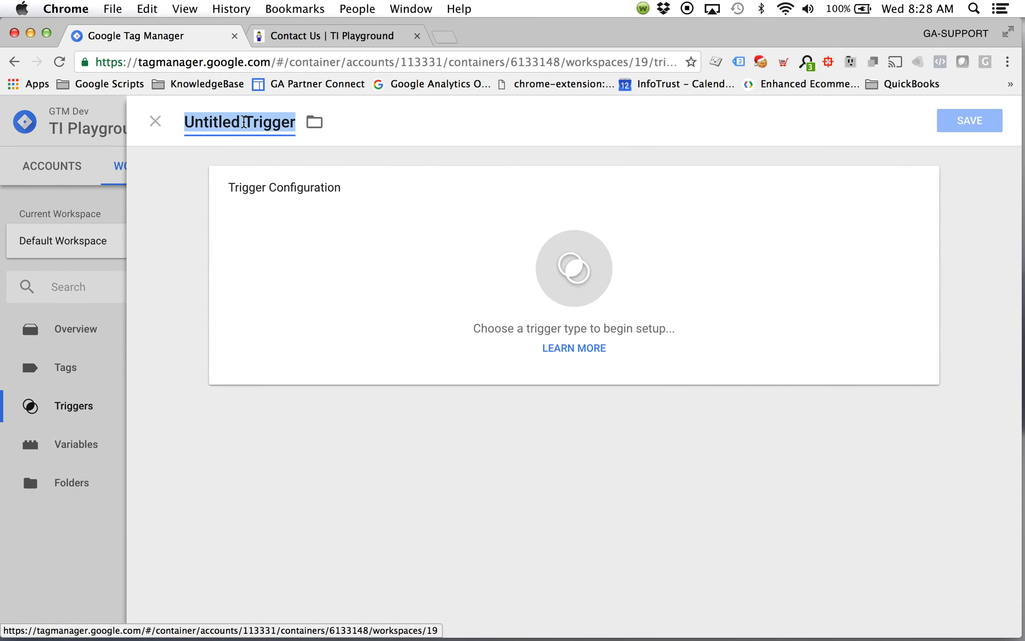
pyautogui.write('Generic C')
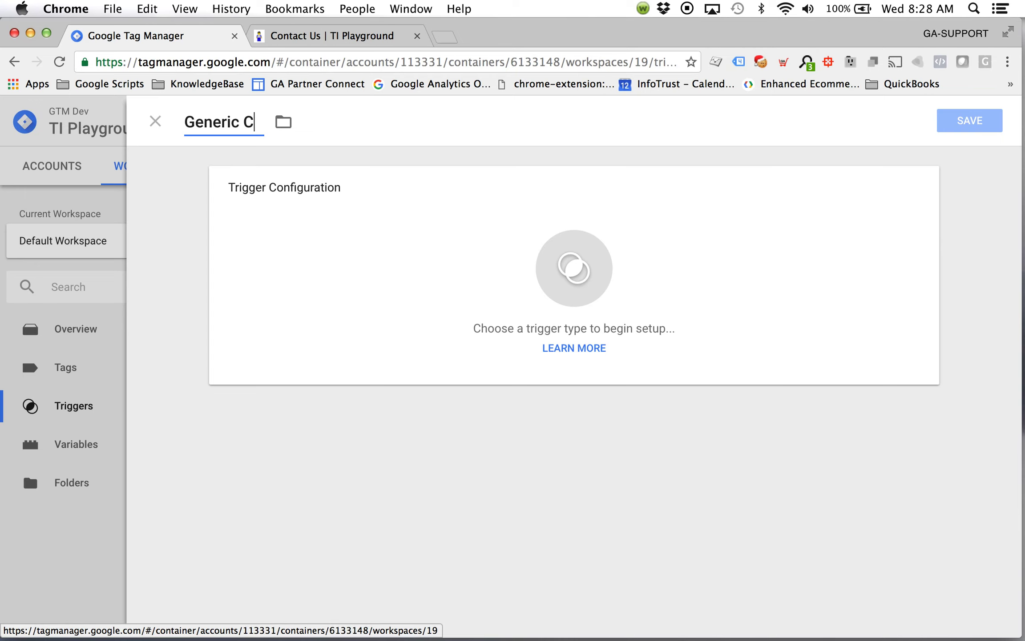
pyautogui.write('lick Trigger')
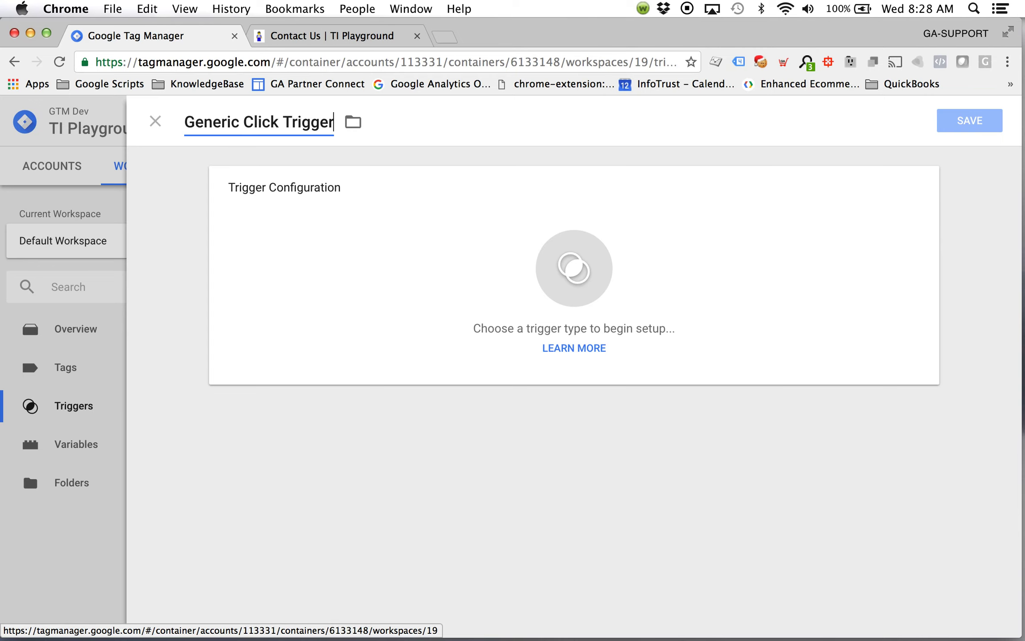
pyautogui.click(491, 265)
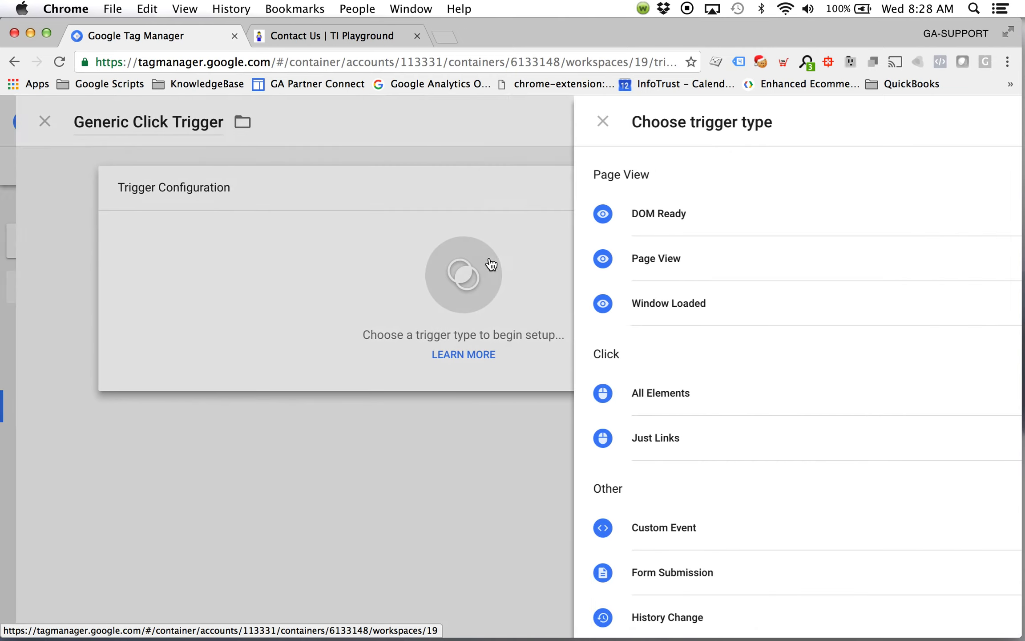
pyautogui.click(612, 400)
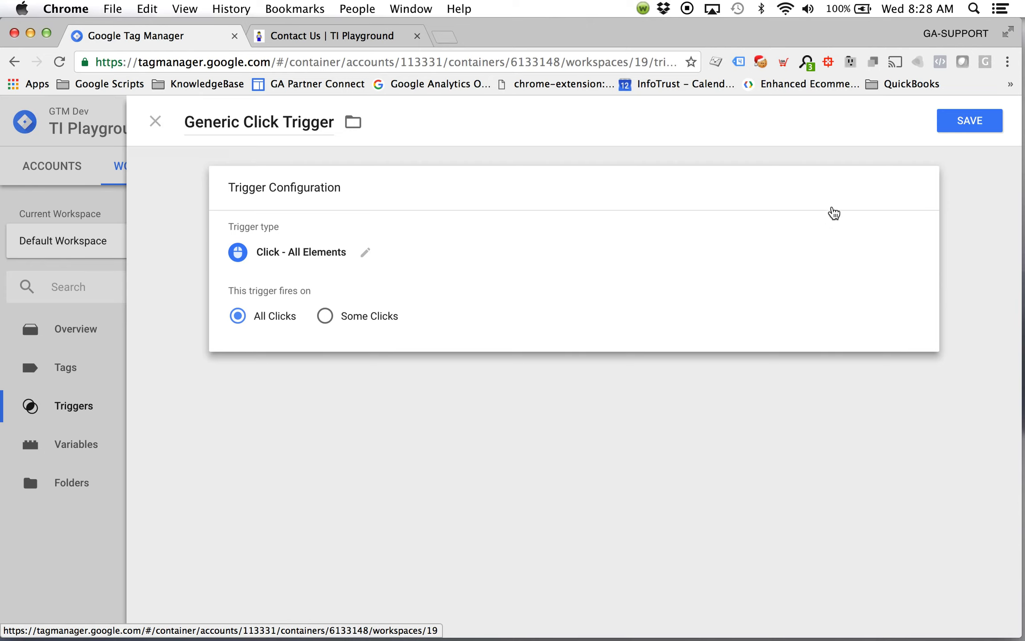
pyautogui.click(970, 124)
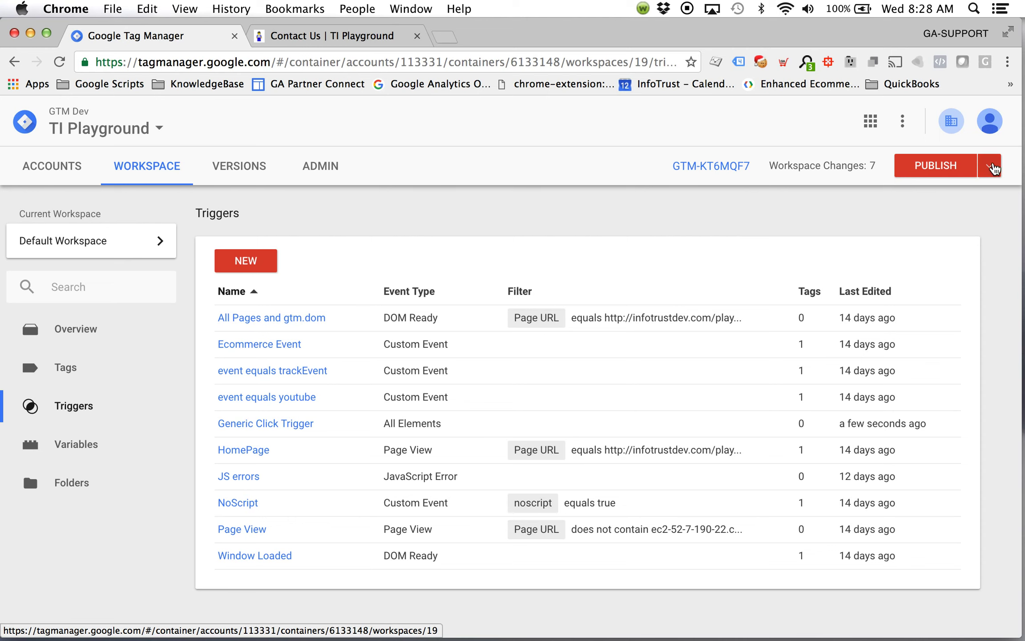
# - Start Preview mode and reload the Contact Us page so it connects to the debugger
pyautogui.click(990, 166)
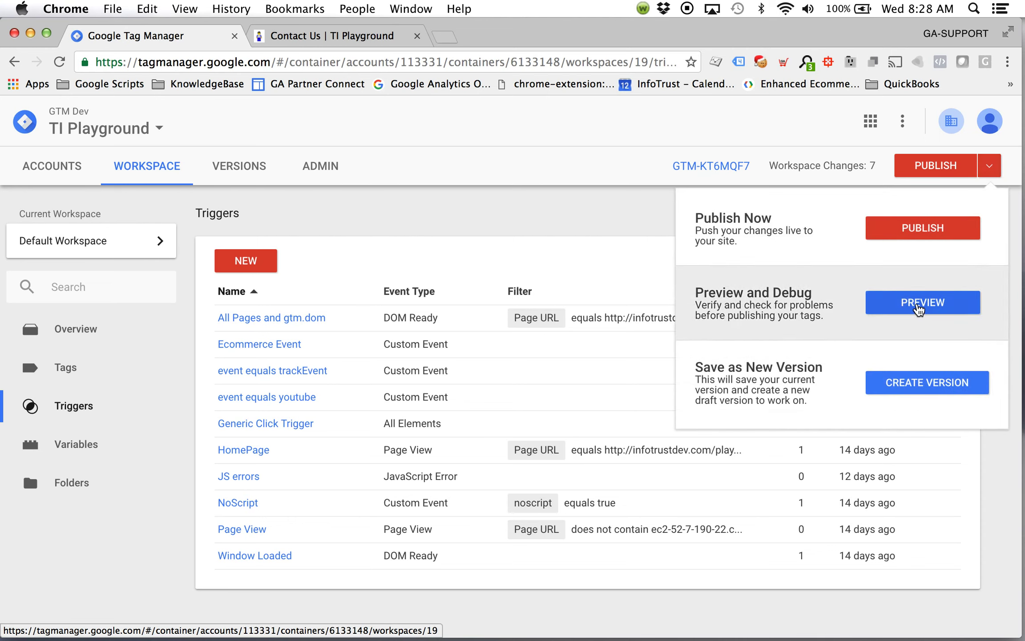
pyautogui.click(919, 309)
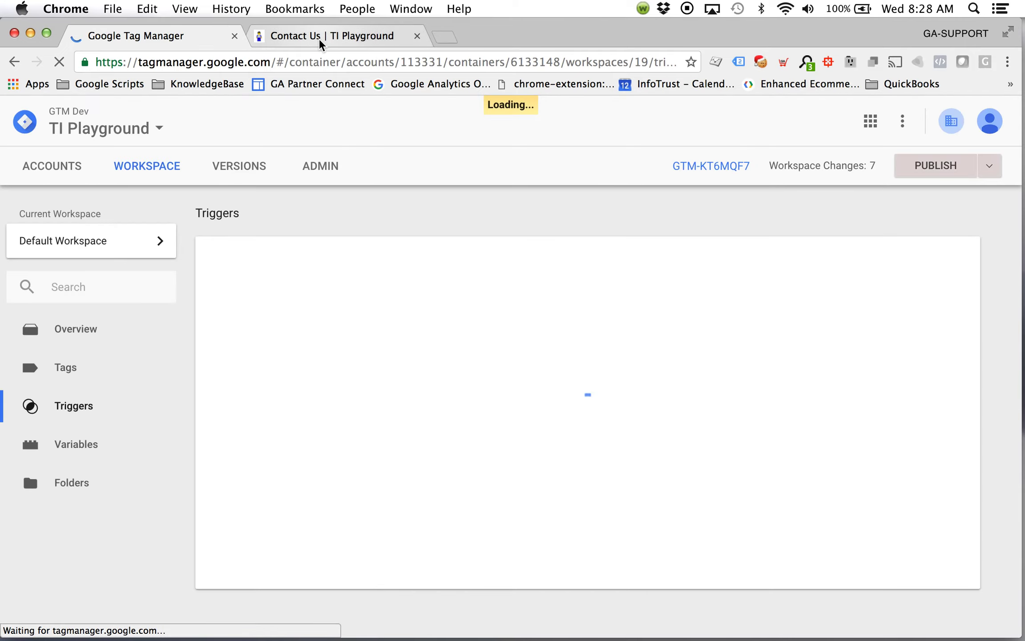
pyautogui.click(319, 38)
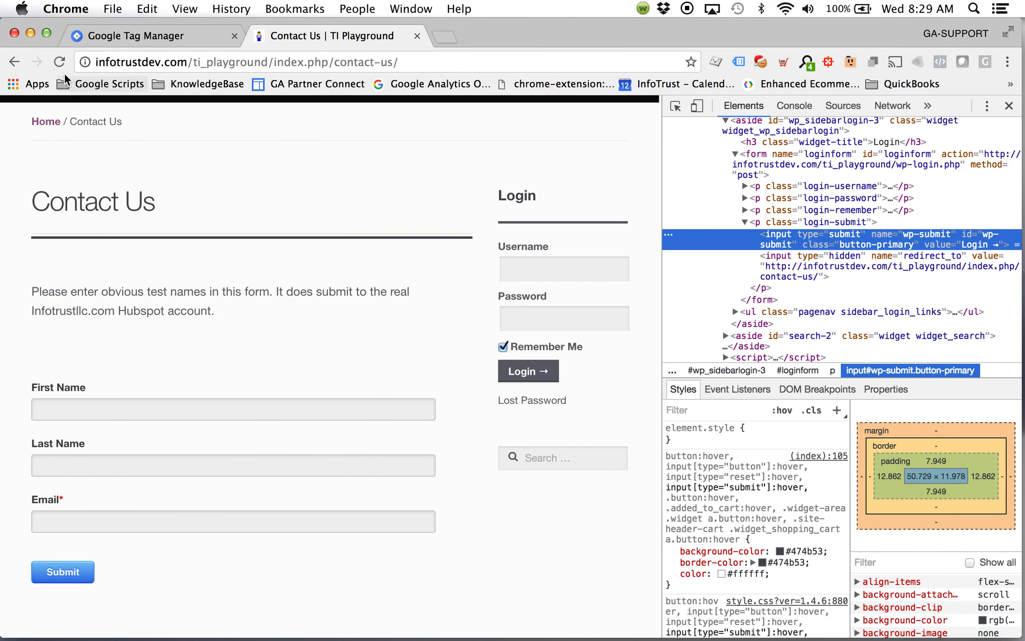
pyautogui.click(59, 63)
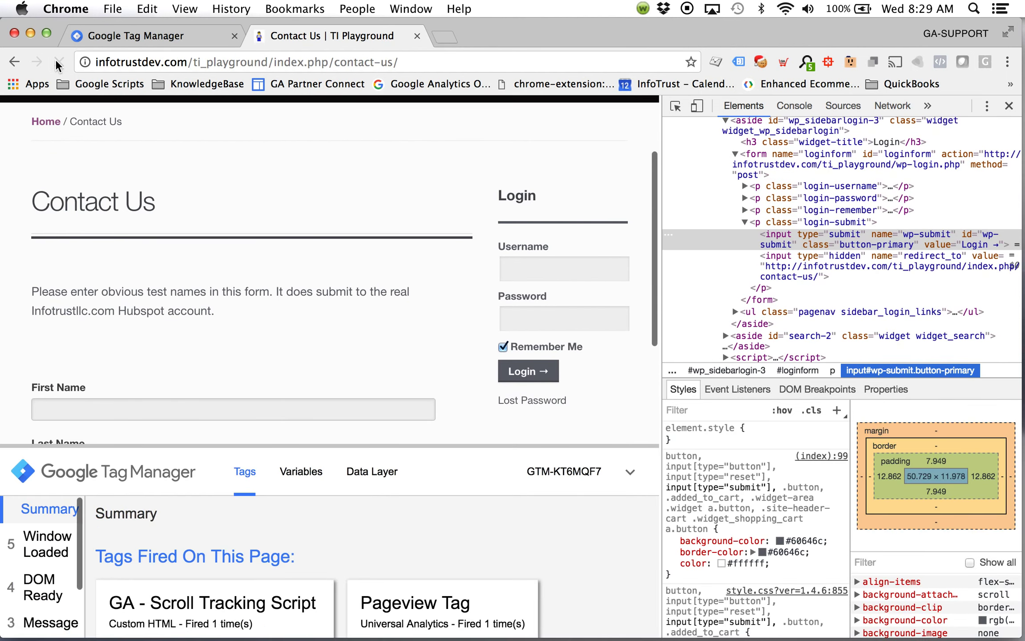
# - Fire test clicks on the page, including submitting the empty login form, to log gtm.click events
pyautogui.click(475, 211)
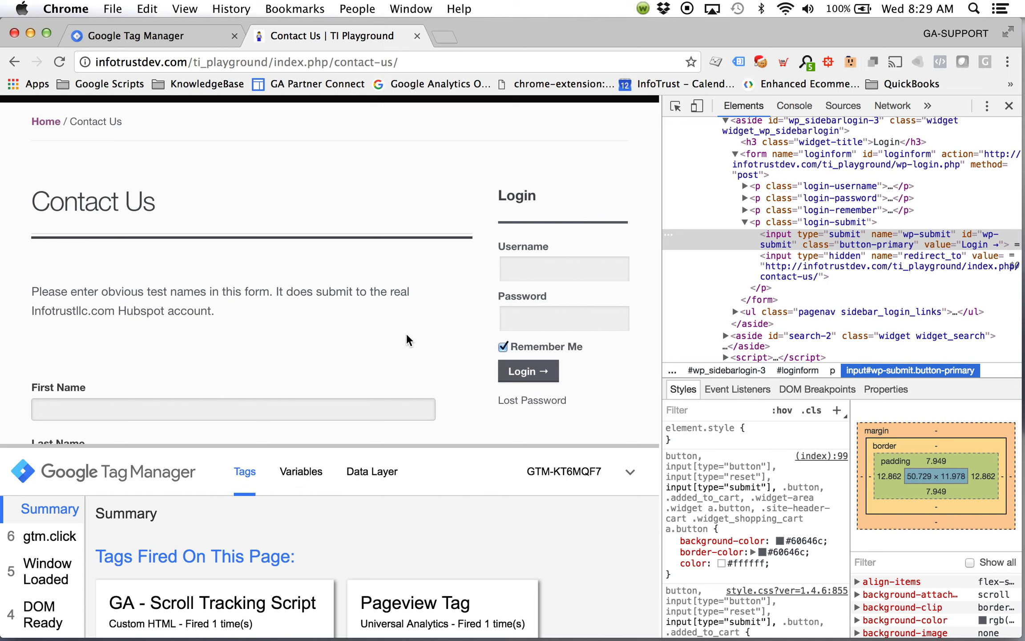
pyautogui.click(285, 367)
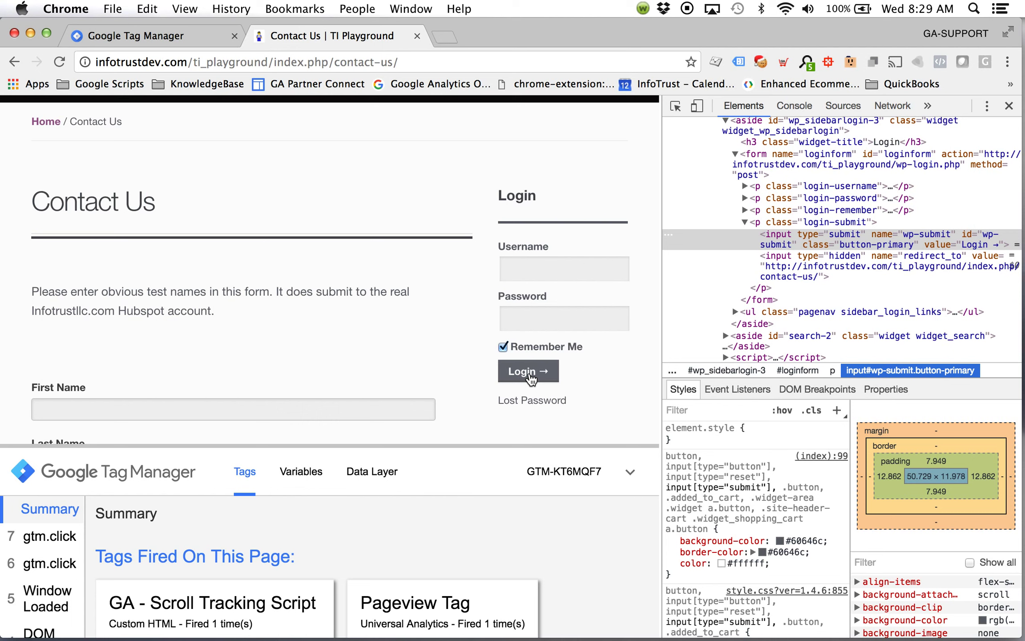
pyautogui.click(530, 377)
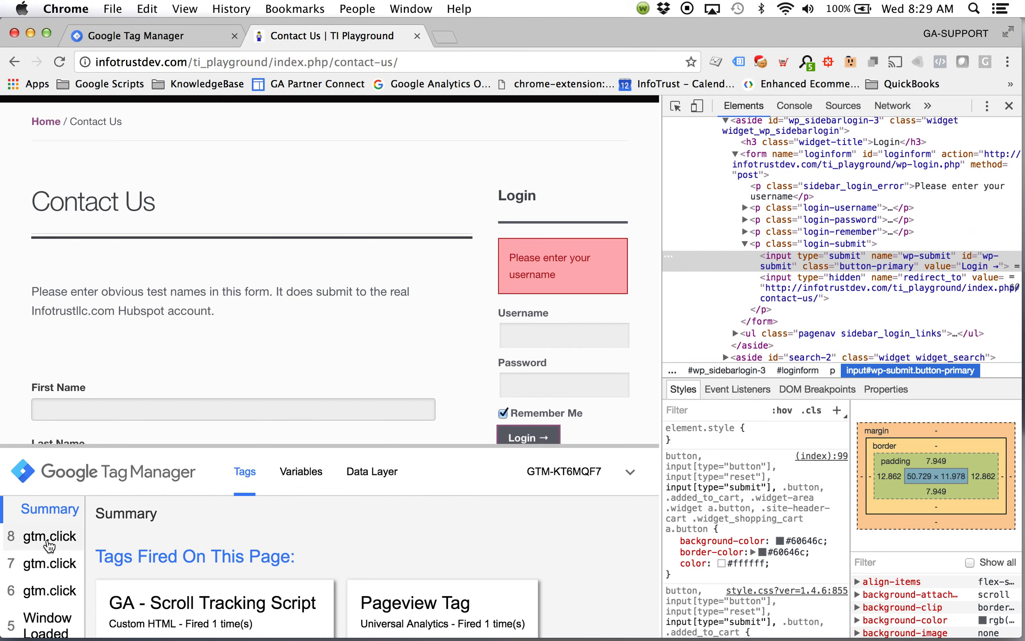
# - View the Variables of gtm.click event 8 and locate Click ID 'wp-submit'
pyautogui.click(48, 539)
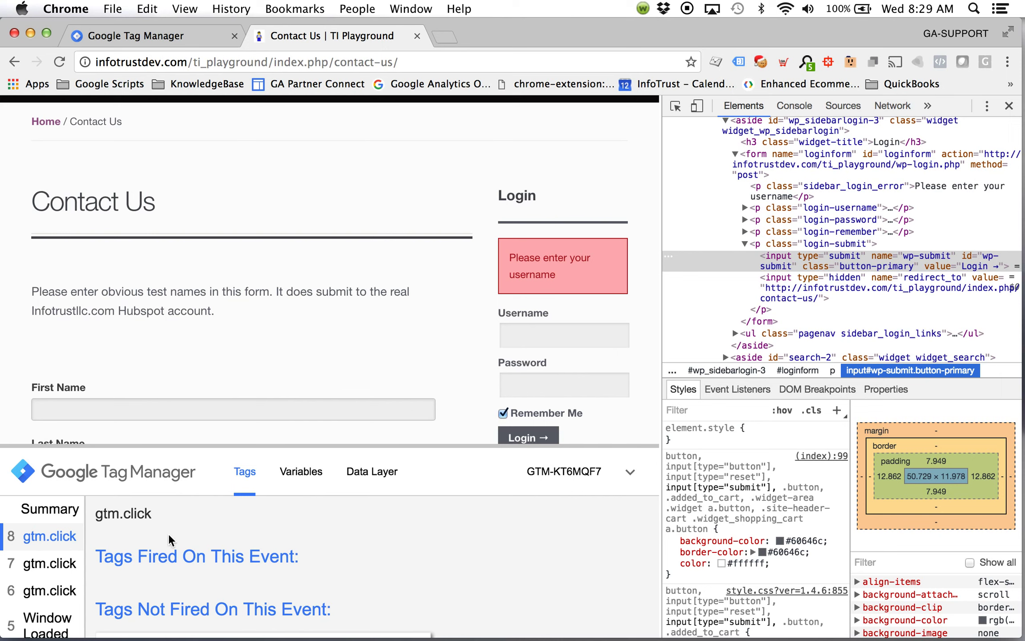
pyautogui.click(305, 480)
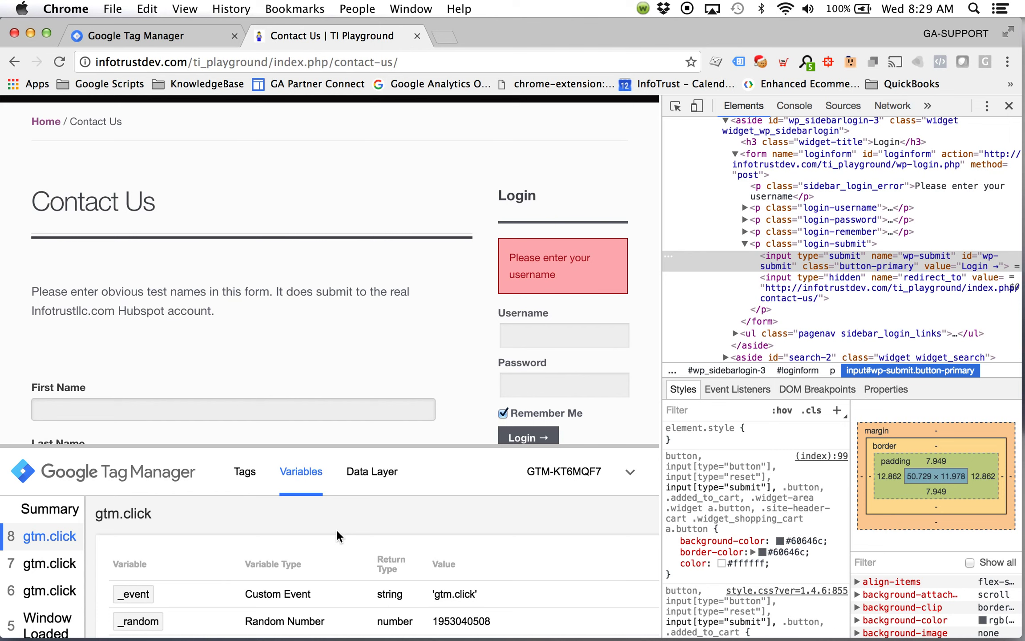
pyautogui.scroll(-5, 337, 531)
pyautogui.scroll(-1, 336, 529)
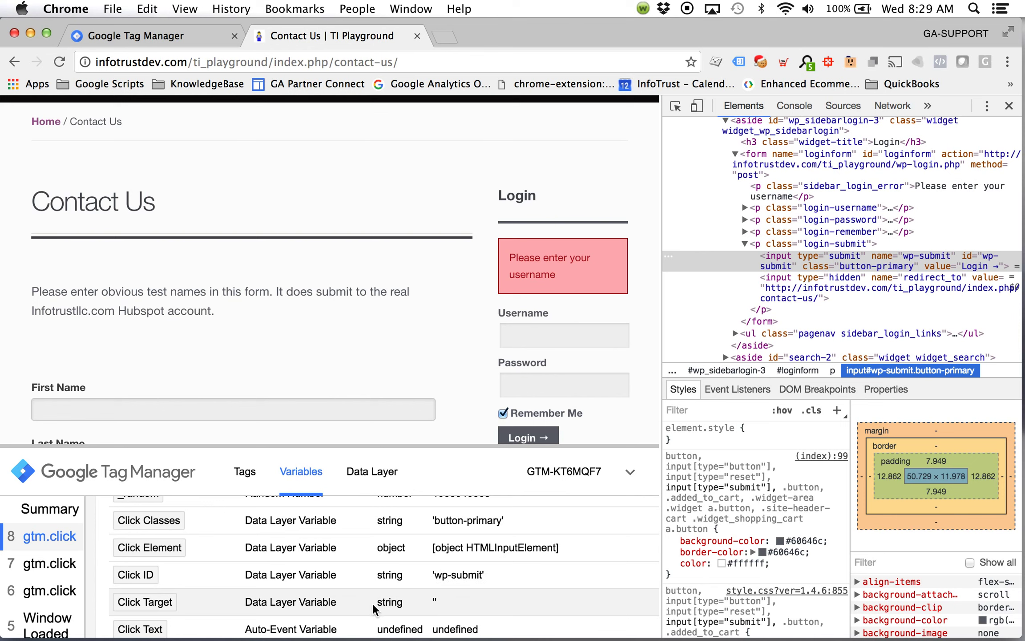
pyautogui.scroll(-2, 357, 580)
pyautogui.scroll(2, 357, 581)
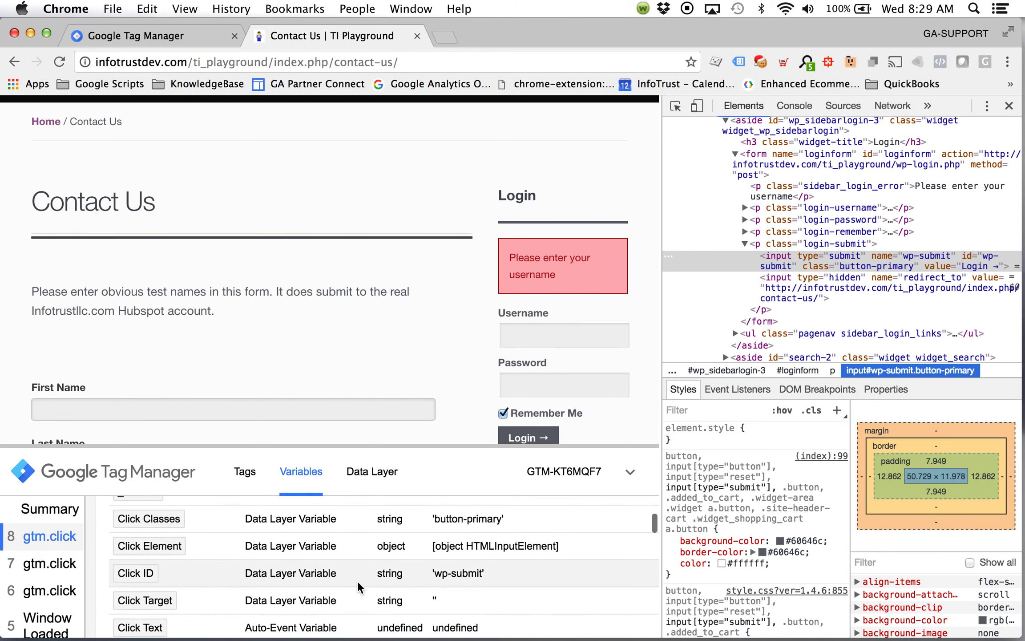
pyautogui.scroll(1, 357, 581)
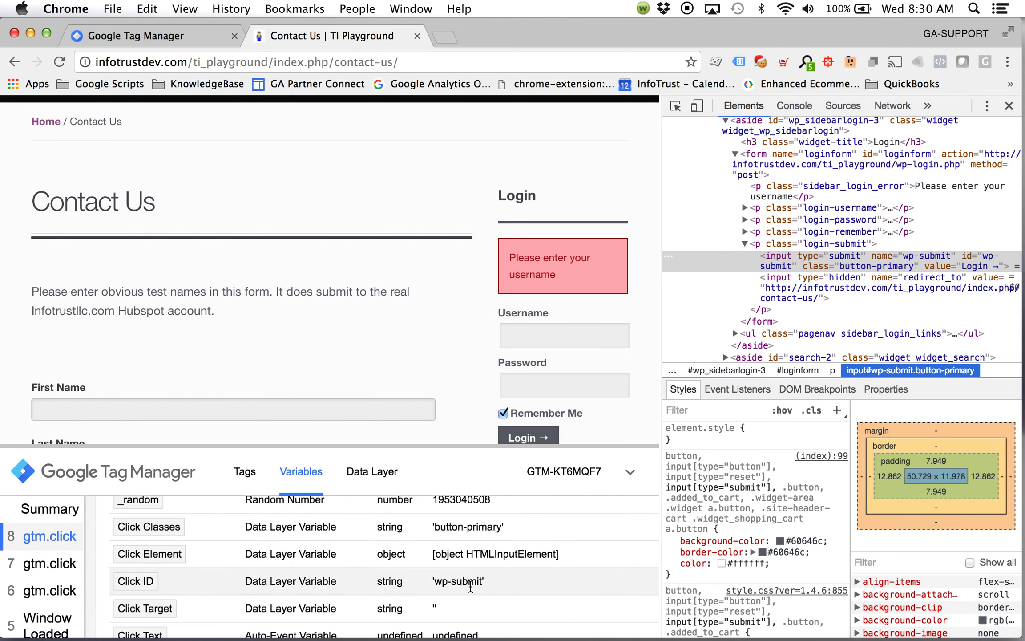
# - Create a new tag named 'GA - Event - Login'
pyautogui.click(138, 38)
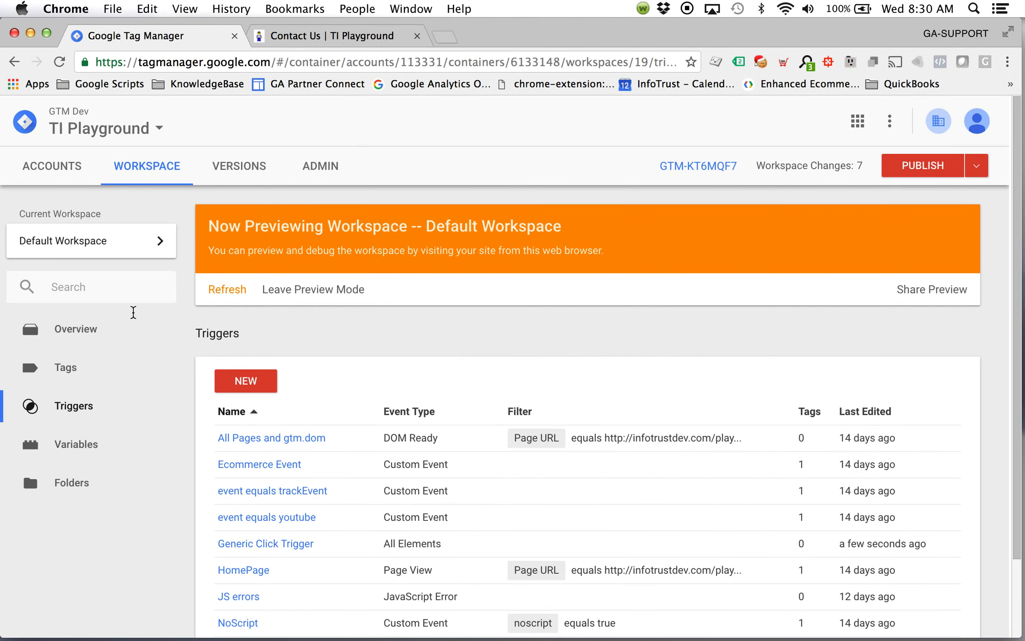
pyautogui.click(75, 379)
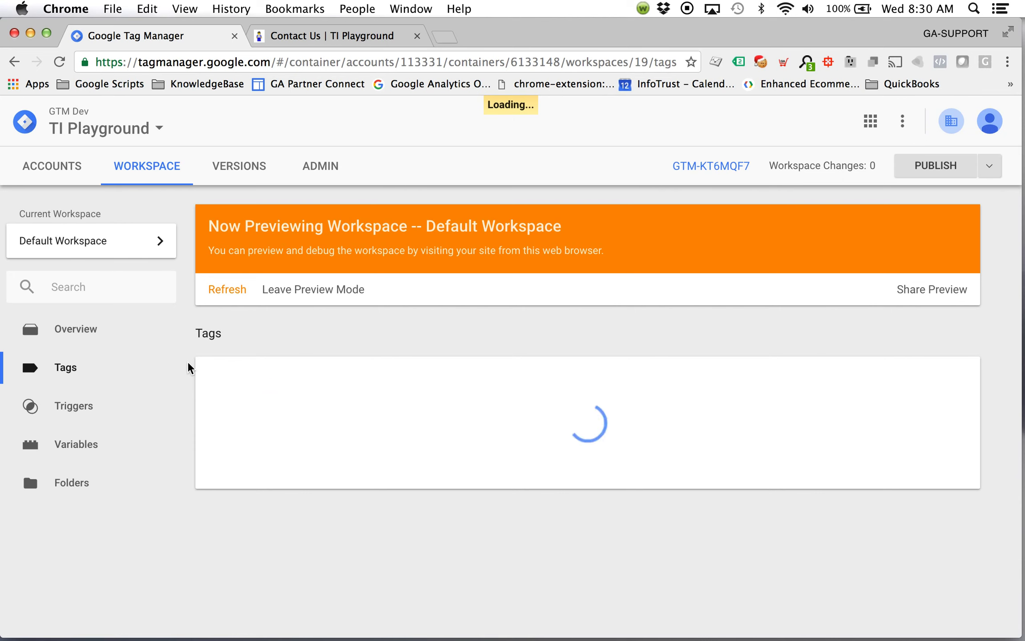
pyautogui.click(245, 381)
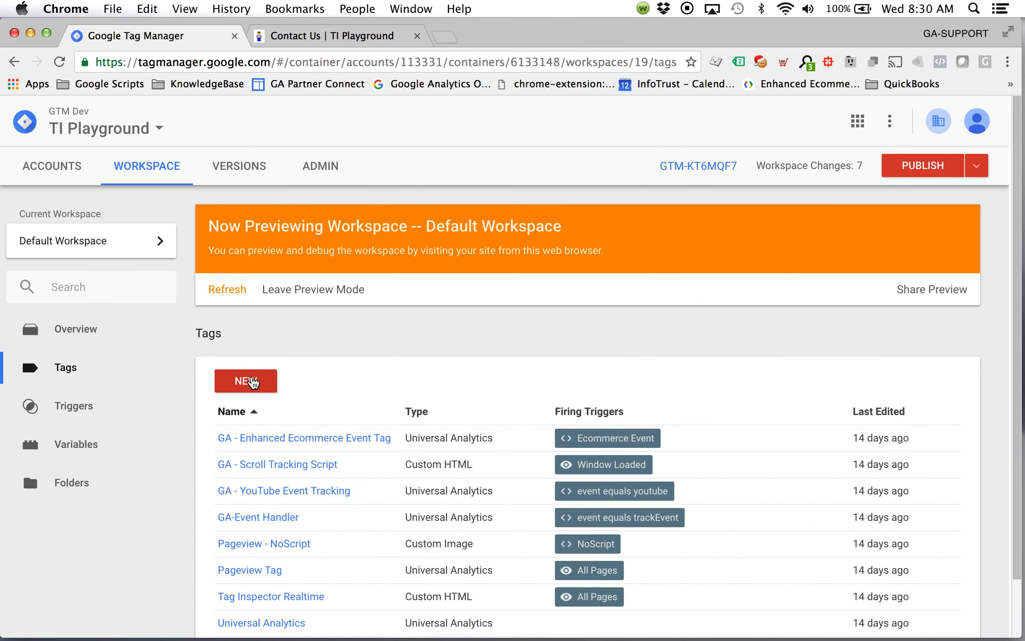
pyautogui.click(226, 122)
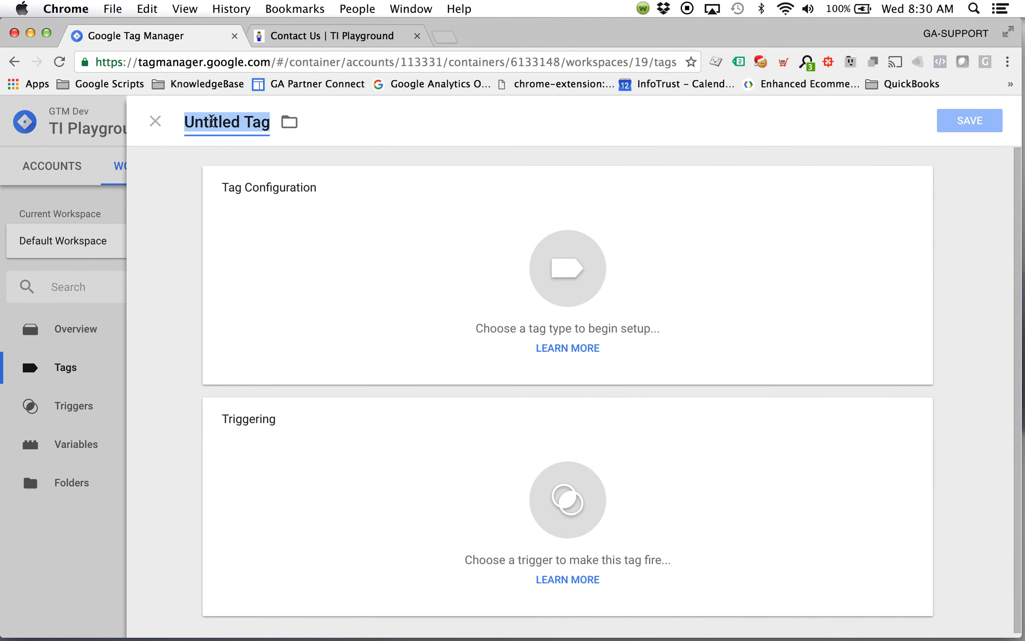
pyautogui.write('GA-')
pyautogui.press('BackSpace')
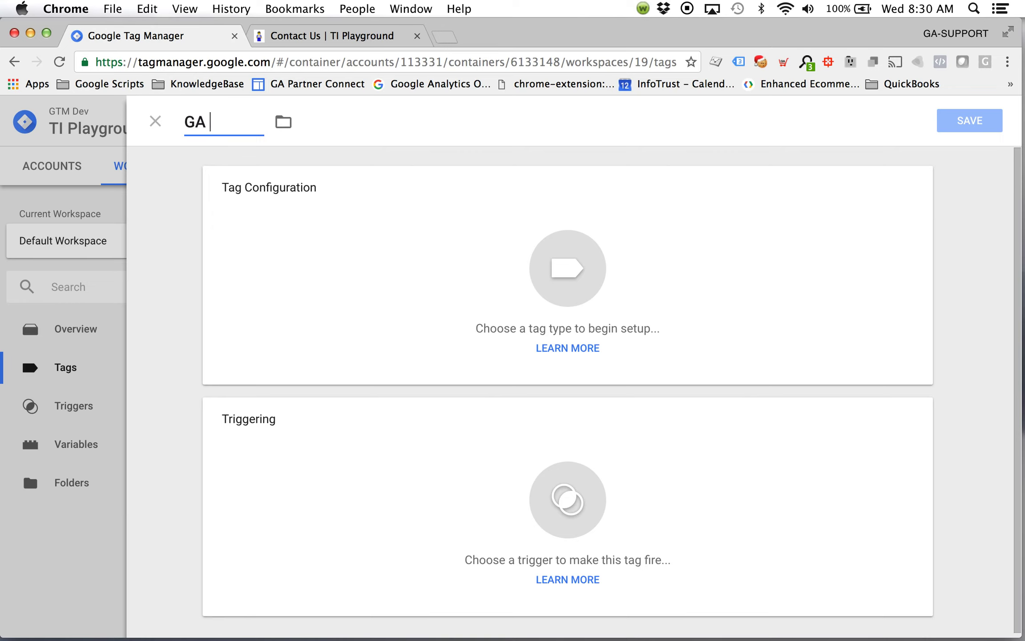
pyautogui.write('- Event - Login')
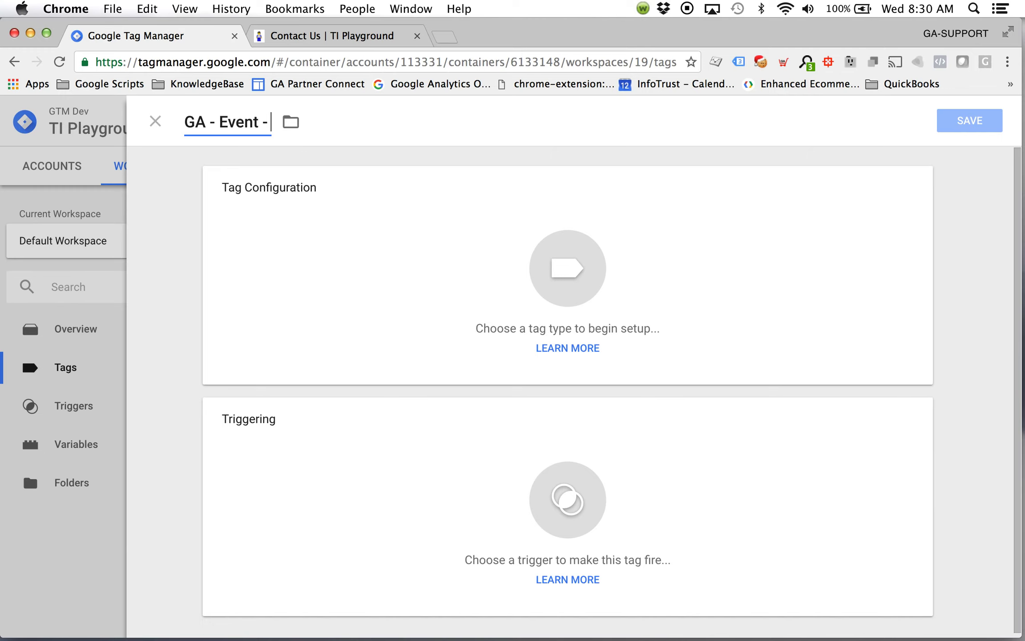
# - Make it a Universal Analytics tag using the UA Tracking ID variable
pyautogui.click(437, 288)
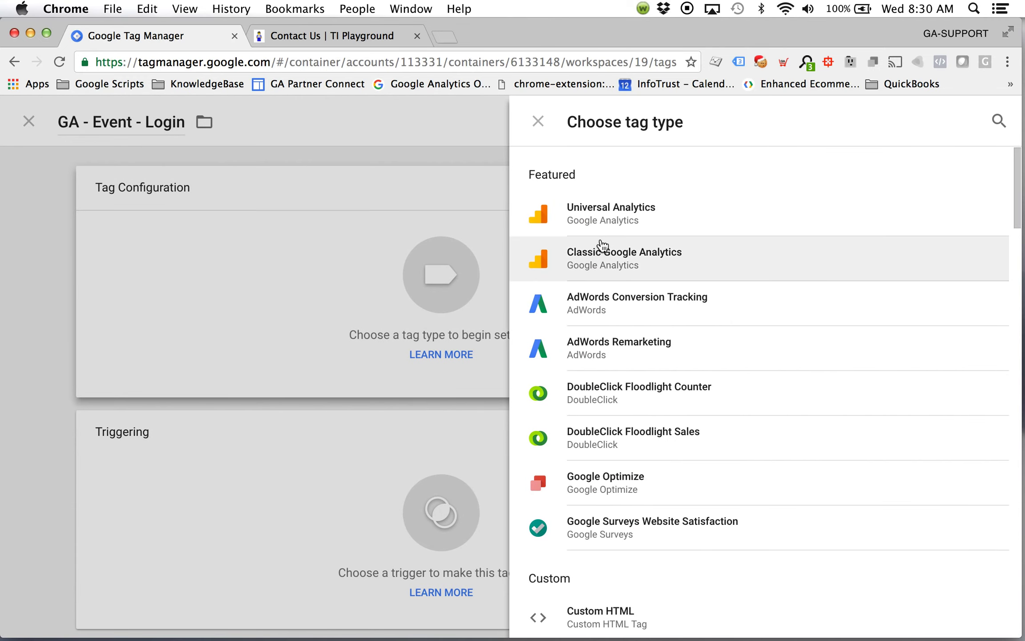
pyautogui.click(612, 222)
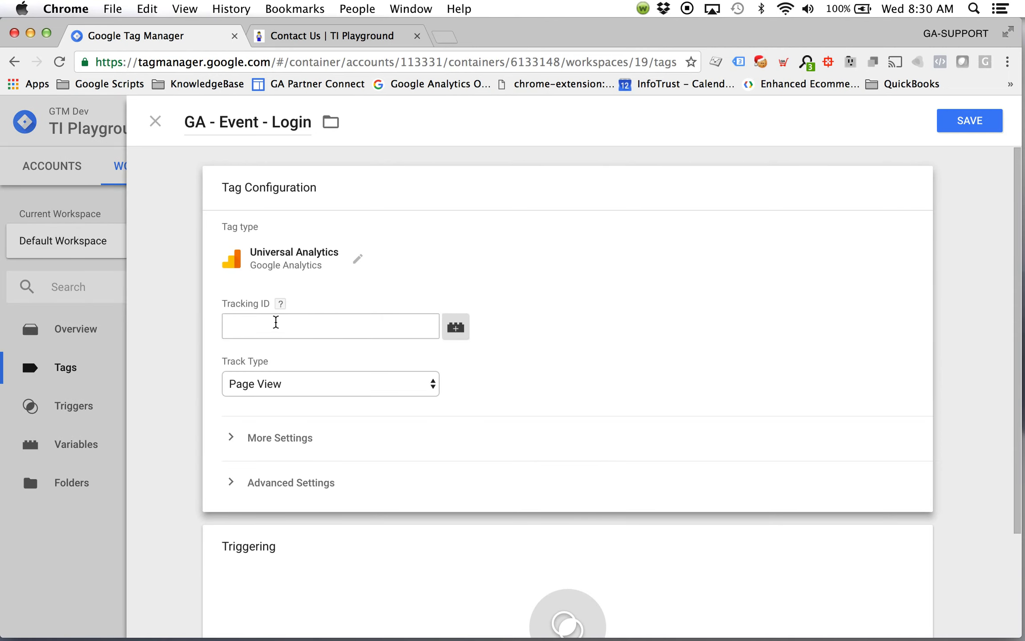
pyautogui.click(458, 332)
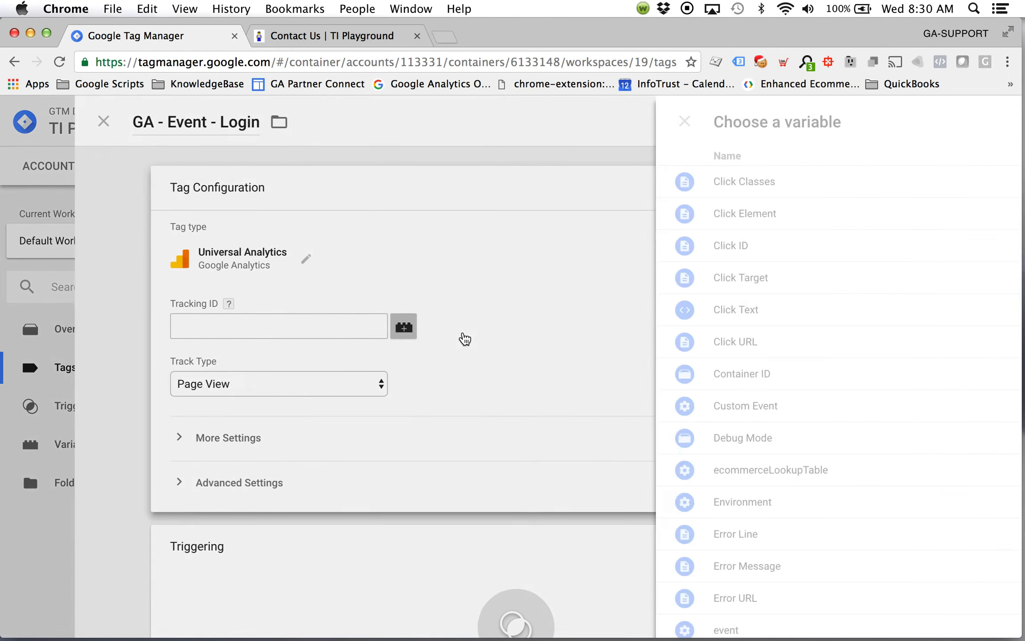
pyautogui.scroll(-10, 332, 265)
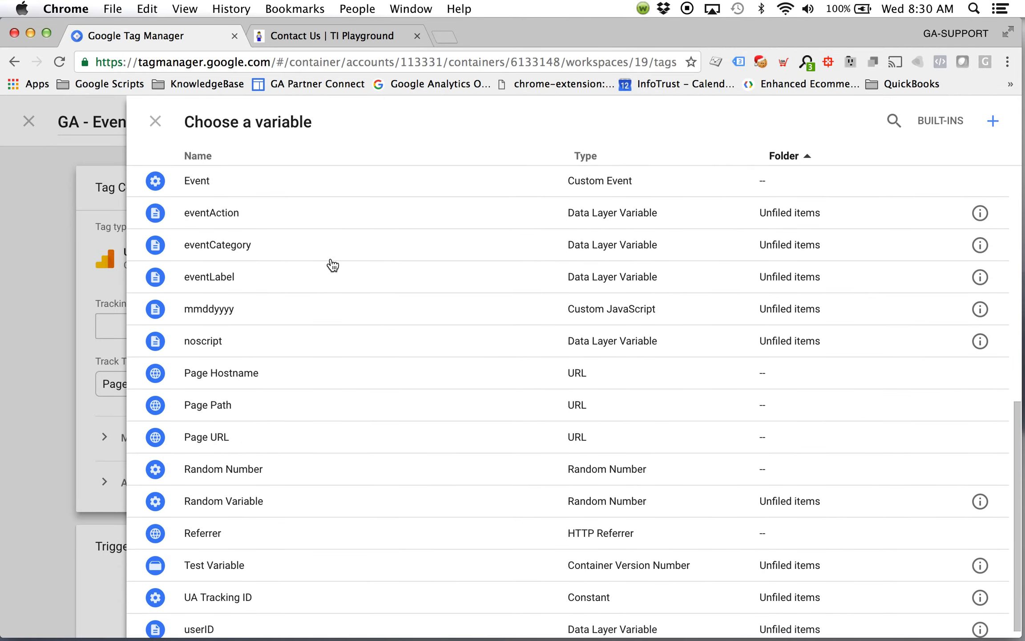
pyautogui.click(231, 591)
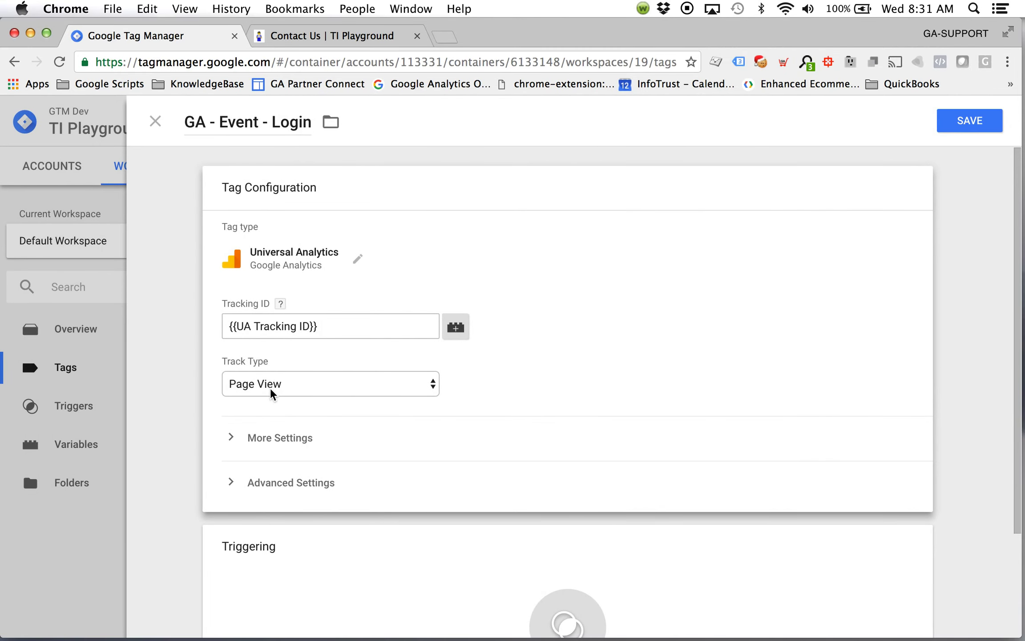
# - Set track type Event with Category 'Click', Action 'Login Submission', Label 'Contact Us Login'
pyautogui.click(272, 392)
pyautogui.click(290, 400)
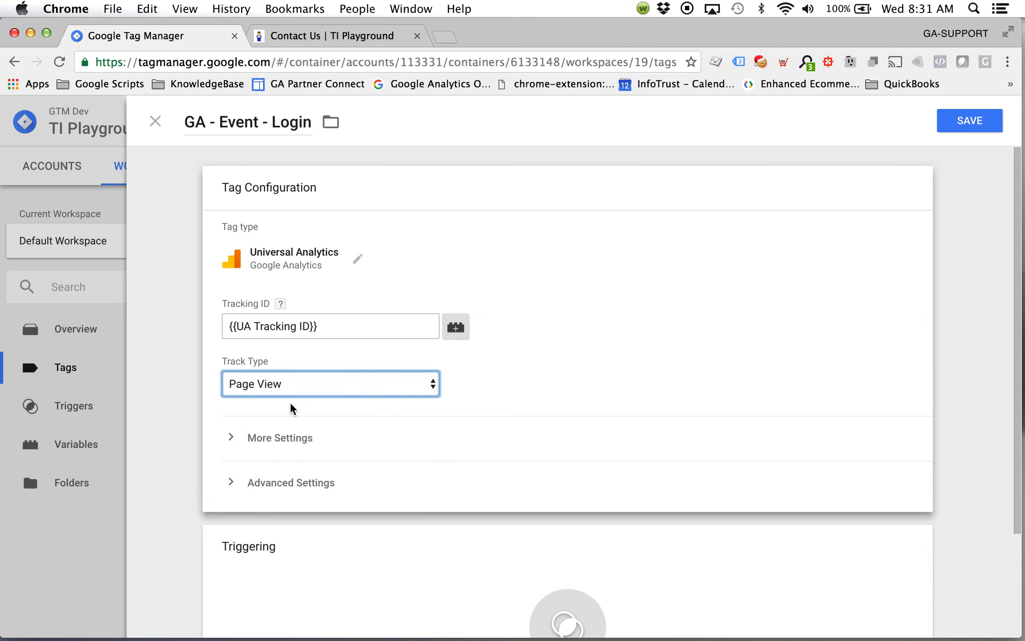
pyautogui.click(266, 461)
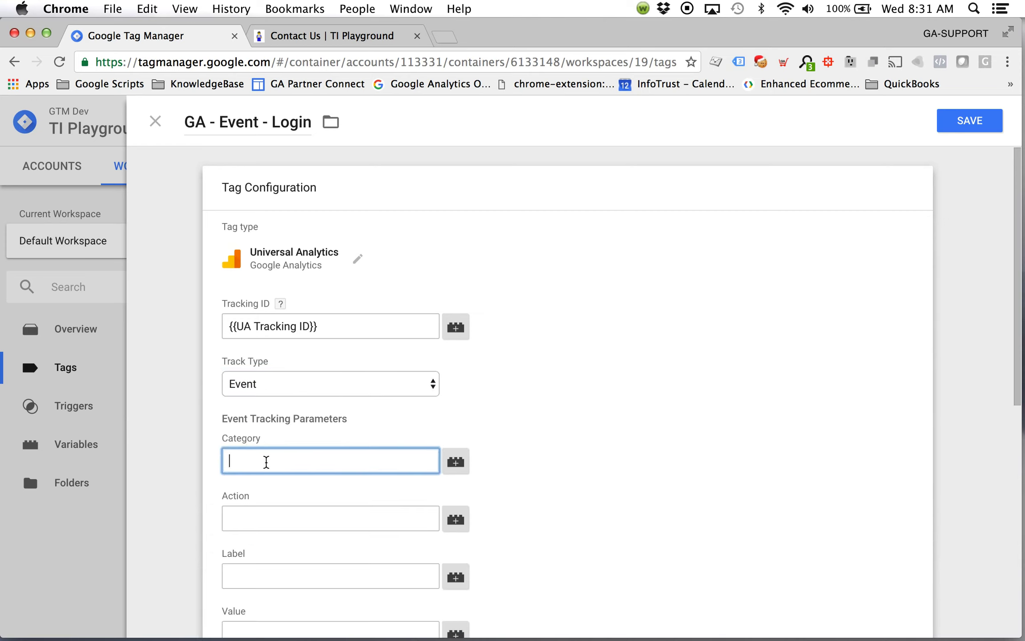
pyautogui.write('Click')
pyautogui.press('Tab')
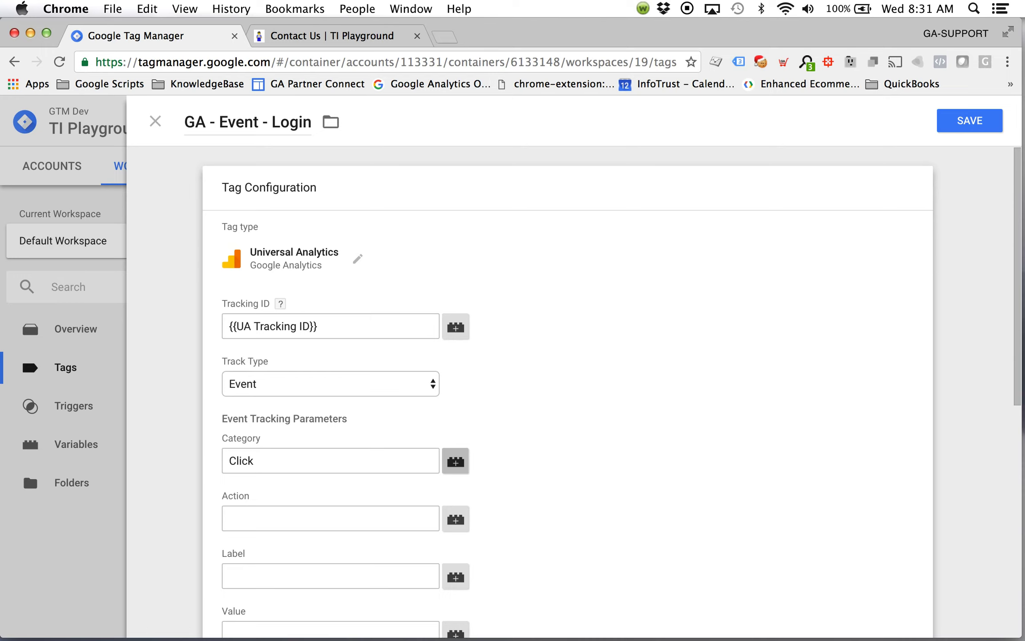
pyautogui.click(255, 512)
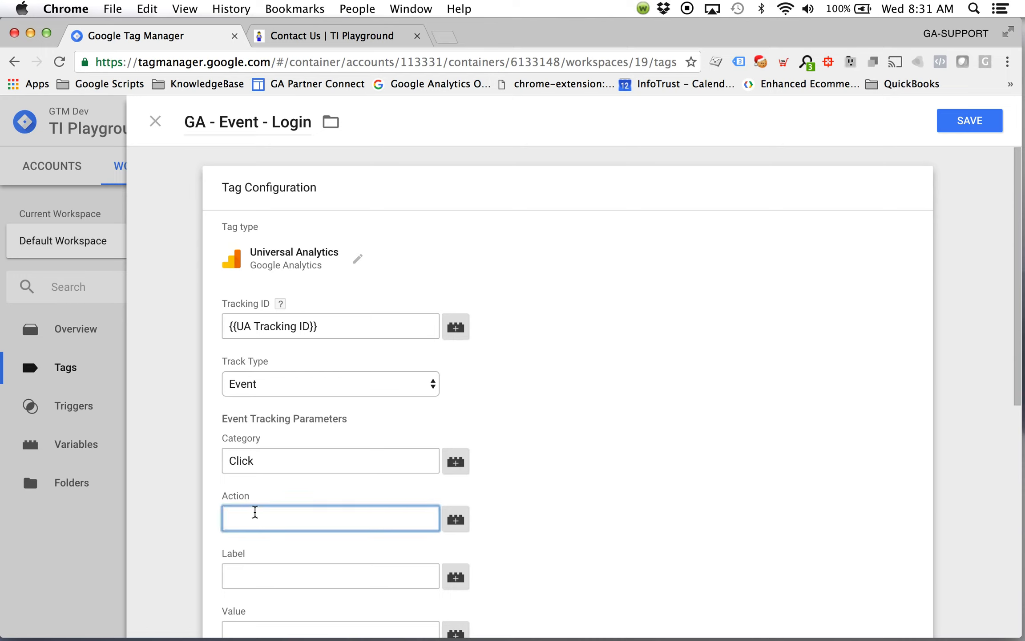
pyautogui.write('Login Submission')
pyautogui.press('Tab')
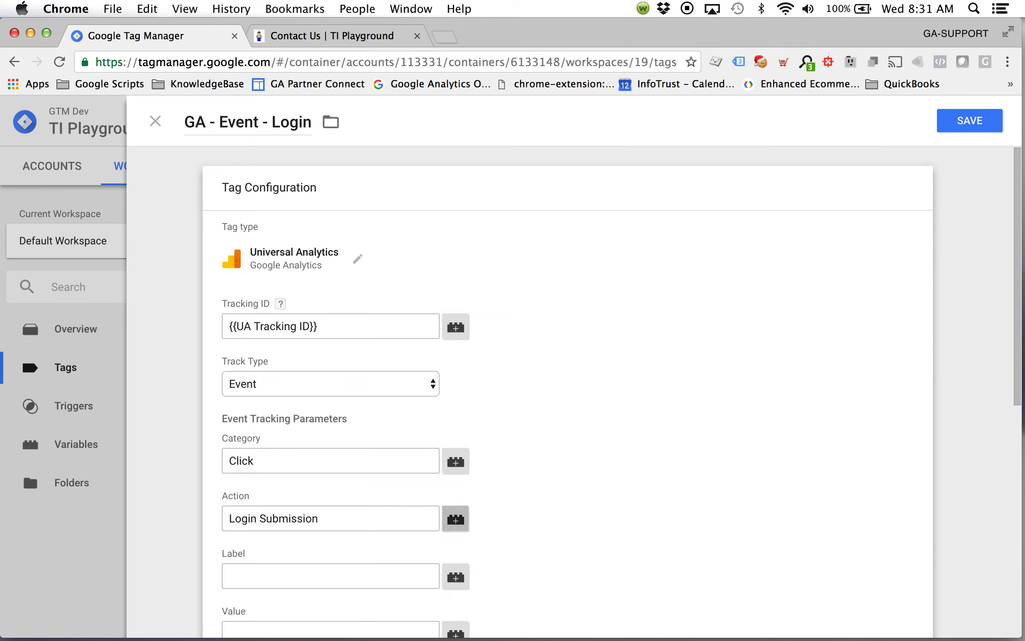
pyautogui.press('Tab')
pyautogui.write('Con')
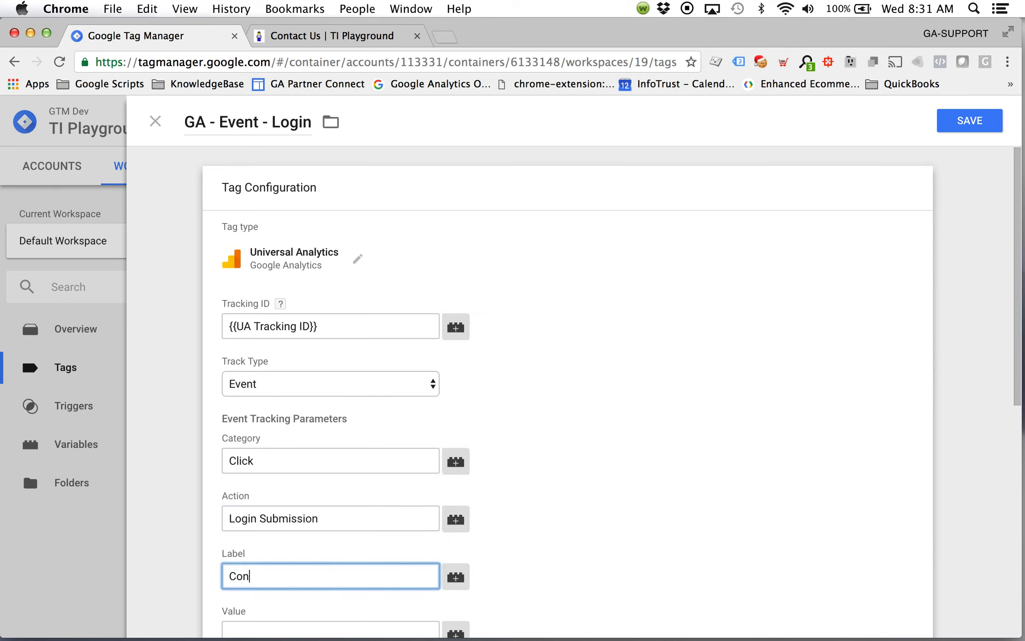
pyautogui.write('tact Us Login')
pyautogui.click(585, 499)
pyautogui.scroll(-4, 585, 500)
pyautogui.scroll(-5, 585, 501)
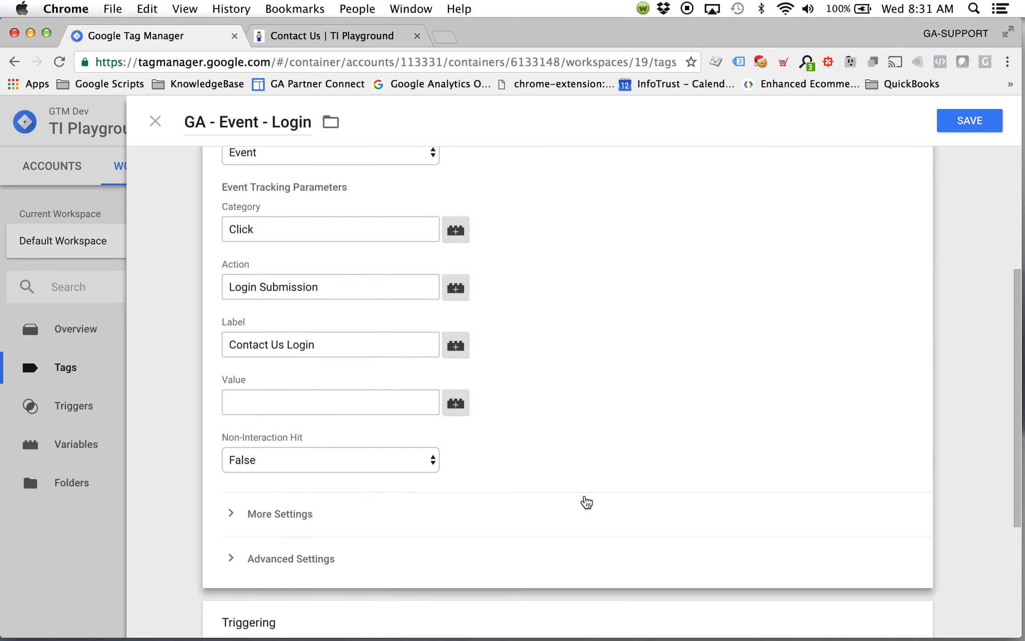
pyautogui.scroll(3, 522, 234)
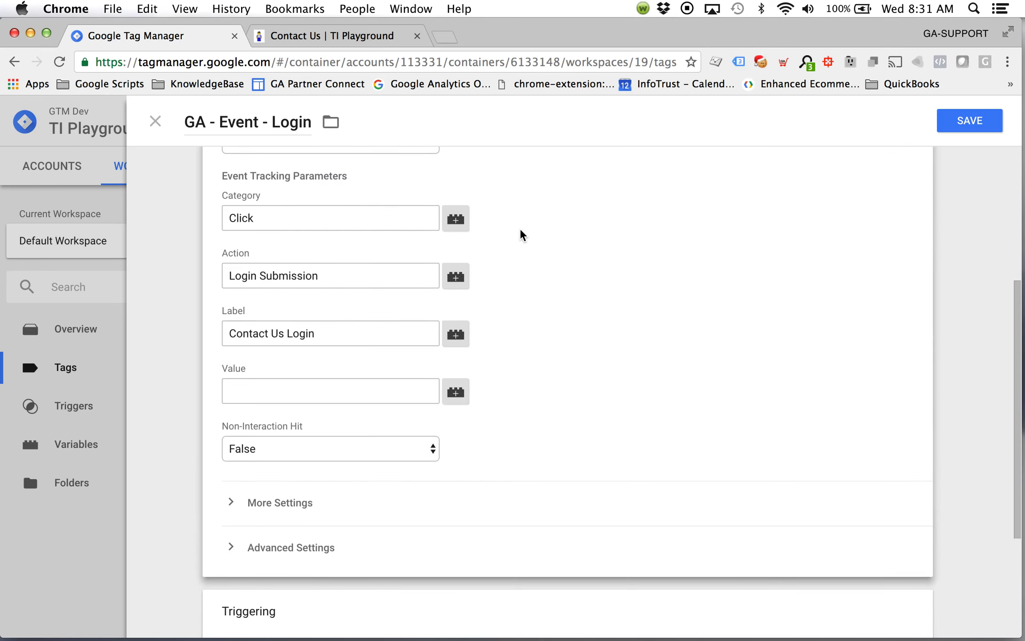
pyautogui.scroll(-4, 522, 235)
# - Create a new firing trigger for the tag named 'Login Click'
pyautogui.click(453, 506)
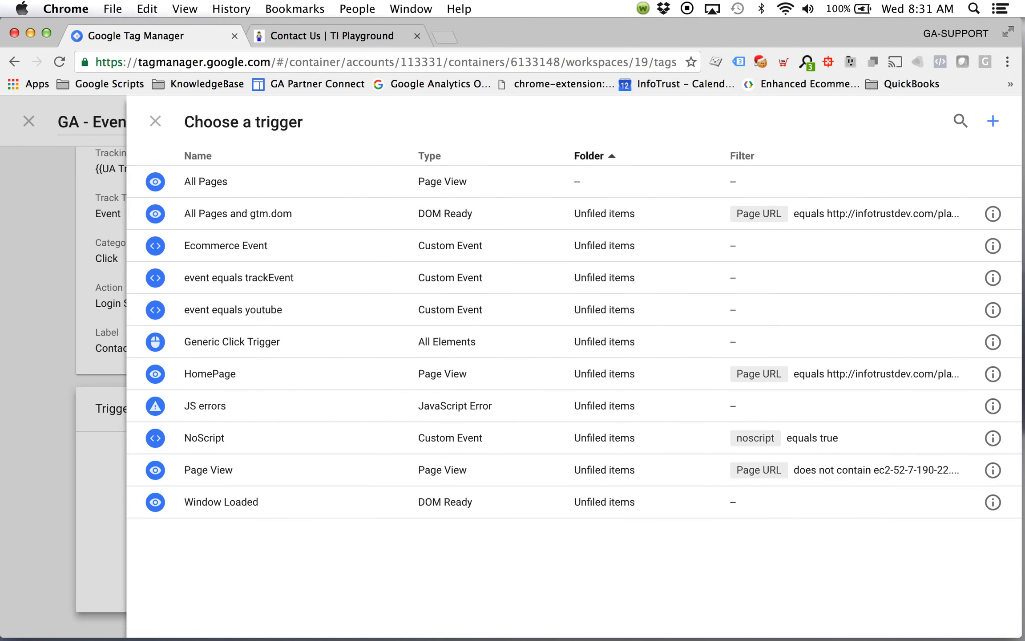
pyautogui.click(993, 122)
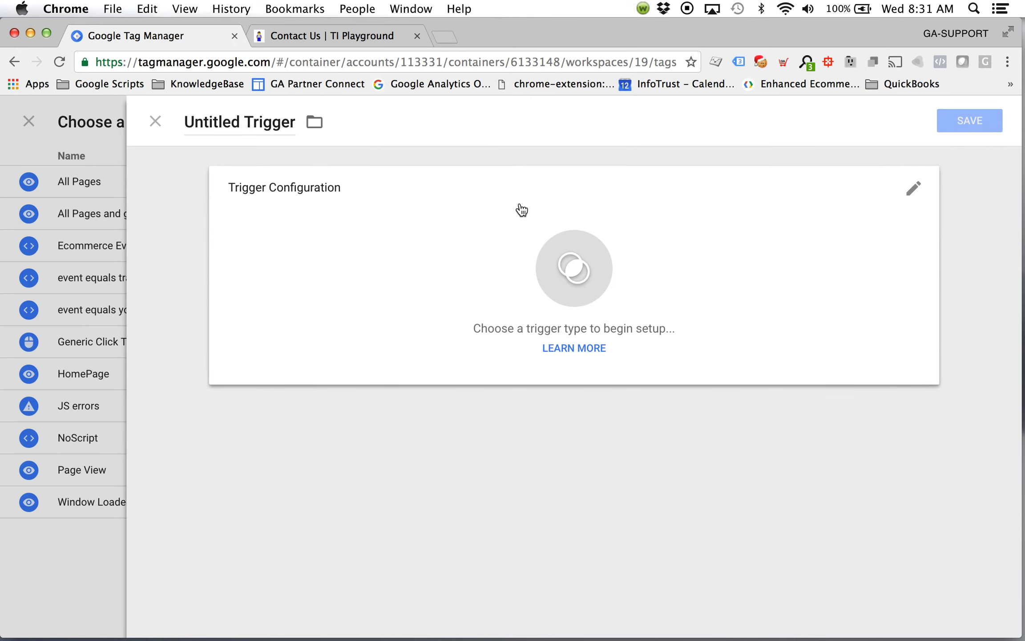
pyautogui.doubleClick(232, 121)
pyautogui.tripleClick(233, 121)
pyautogui.write('Login ')
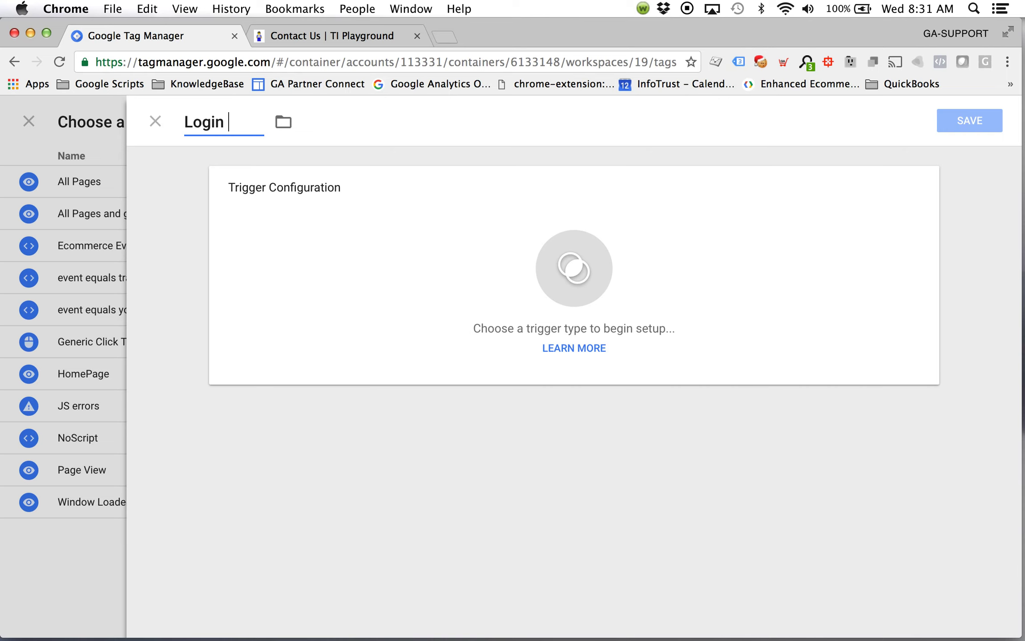
pyautogui.write('Click')
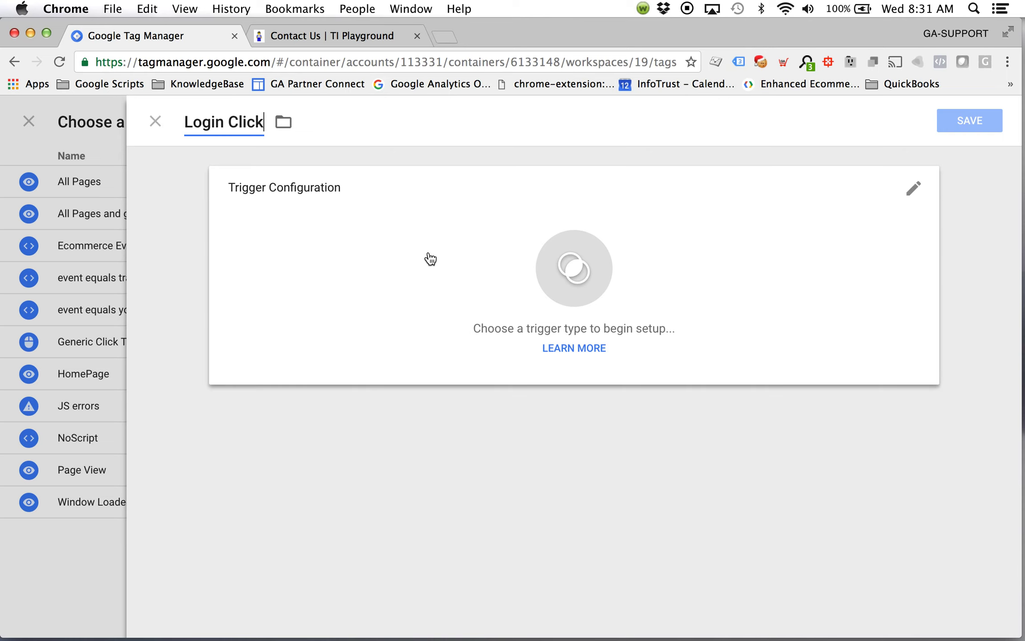
# - Make it a Click - All Elements trigger on Some Clicks, with a Click ID condition
pyautogui.click(430, 258)
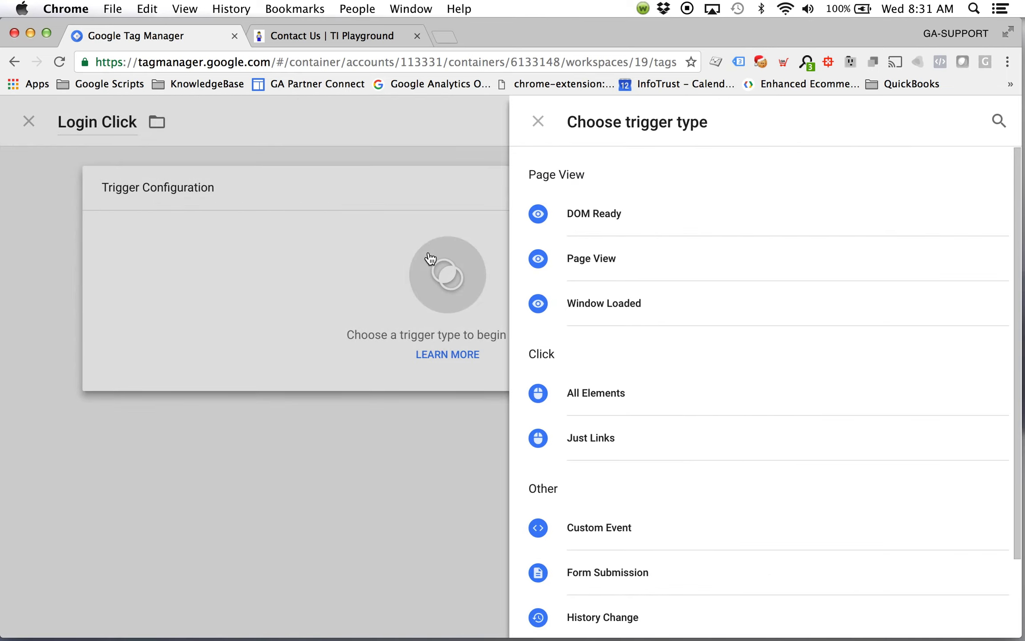
pyautogui.click(620, 397)
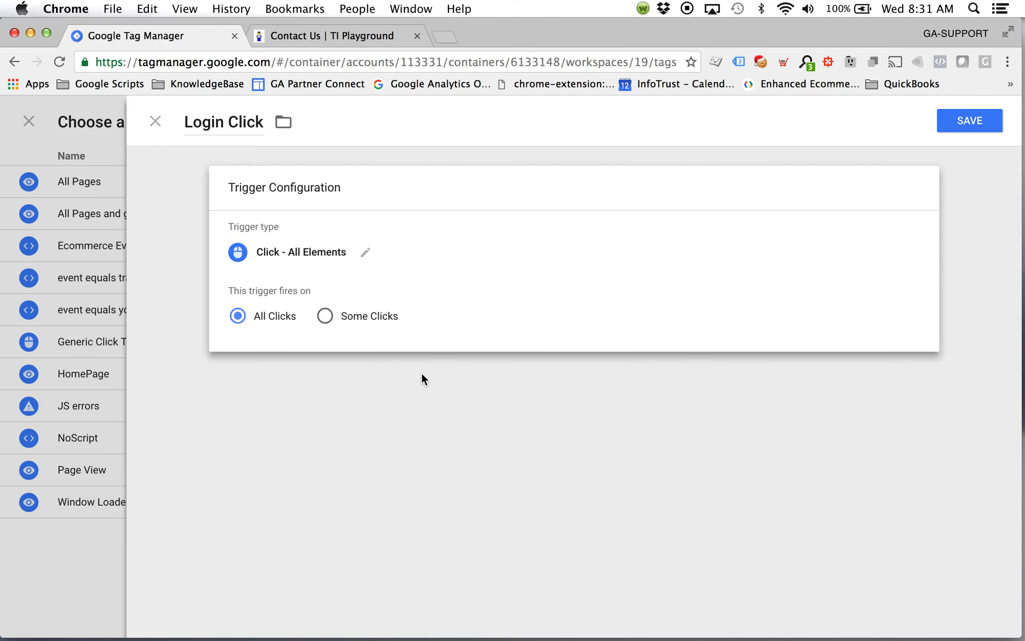
pyautogui.click(326, 316)
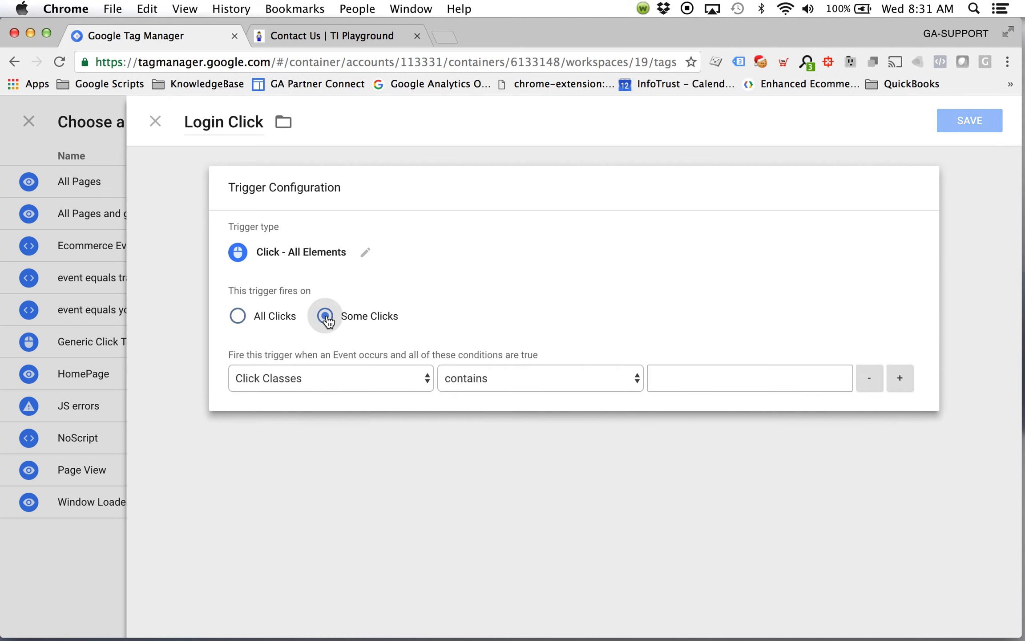
pyautogui.click(348, 387)
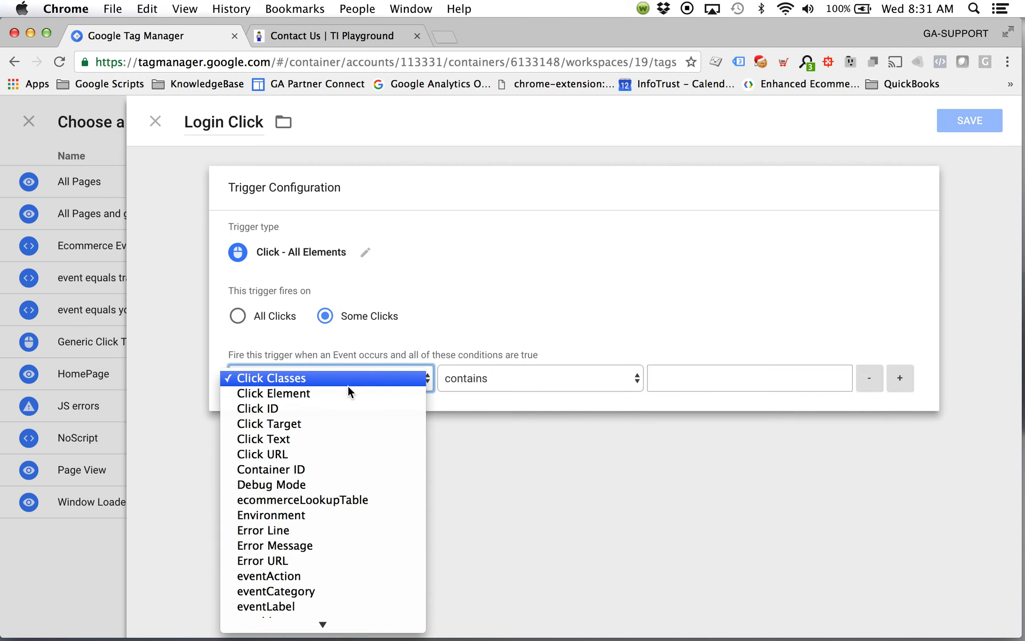
pyautogui.click(347, 408)
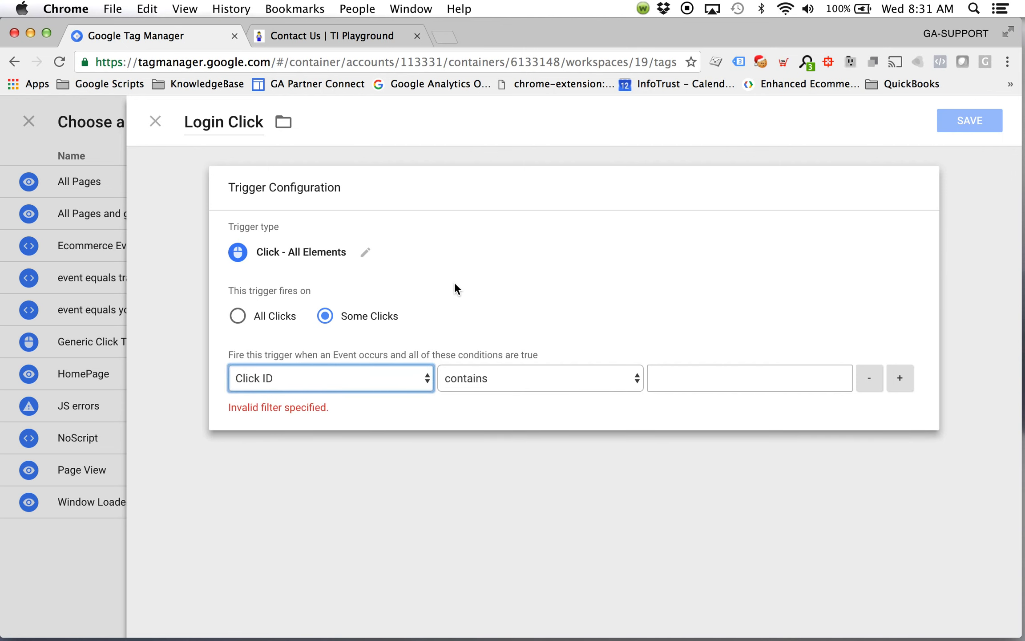
pyautogui.click(324, 37)
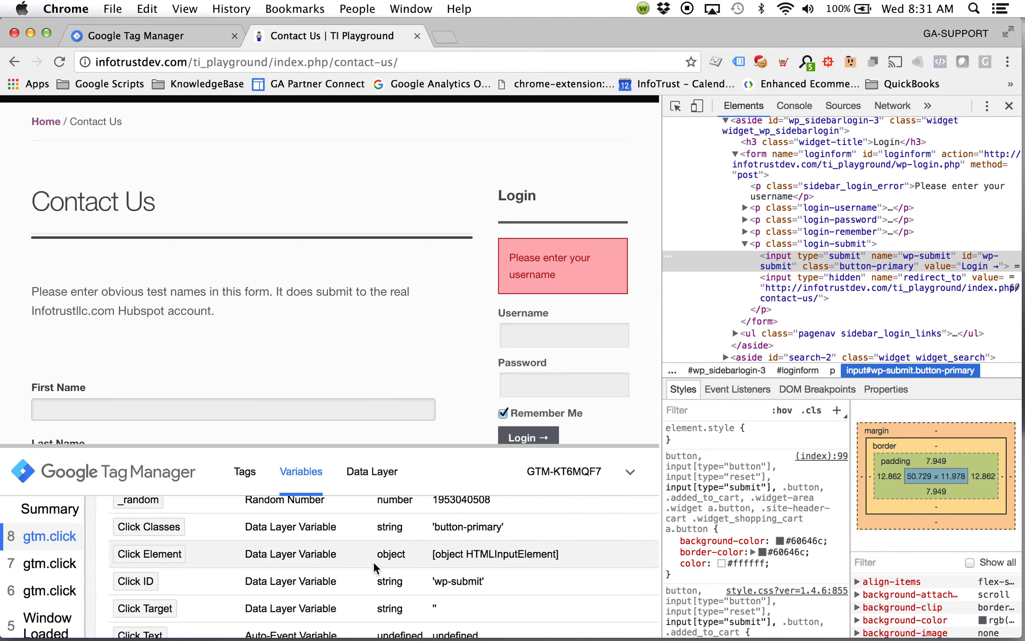
# - Select the Click ID value 'wp-submit' in the preview debug Variables tab
pyautogui.click(438, 581)
pyautogui.moveTo(438, 580); pyautogui.dragTo(483, 581)
pyautogui.press('super+c')
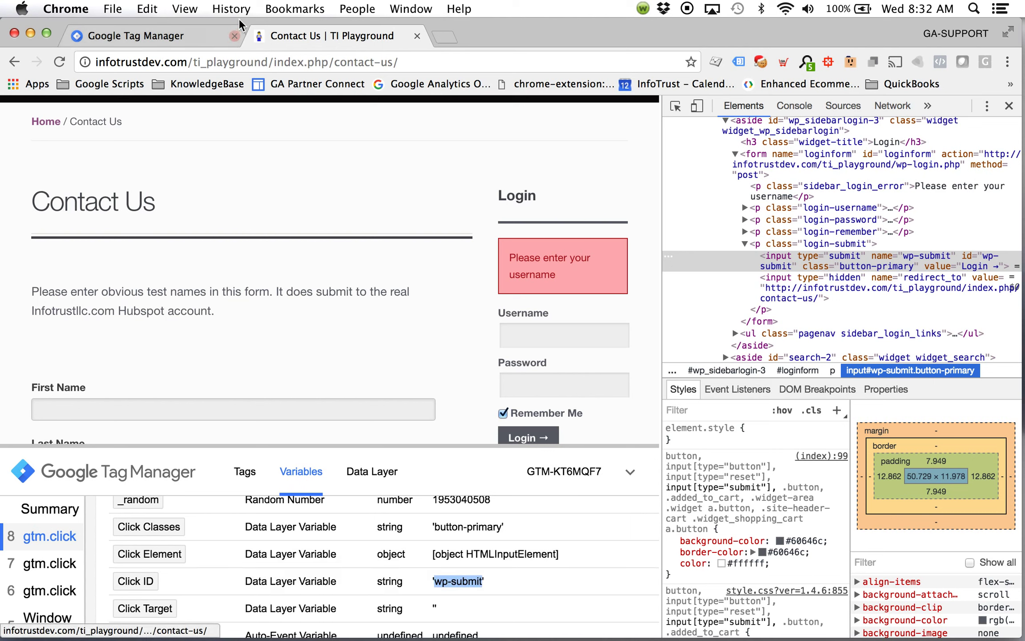
pyautogui.click(151, 32)
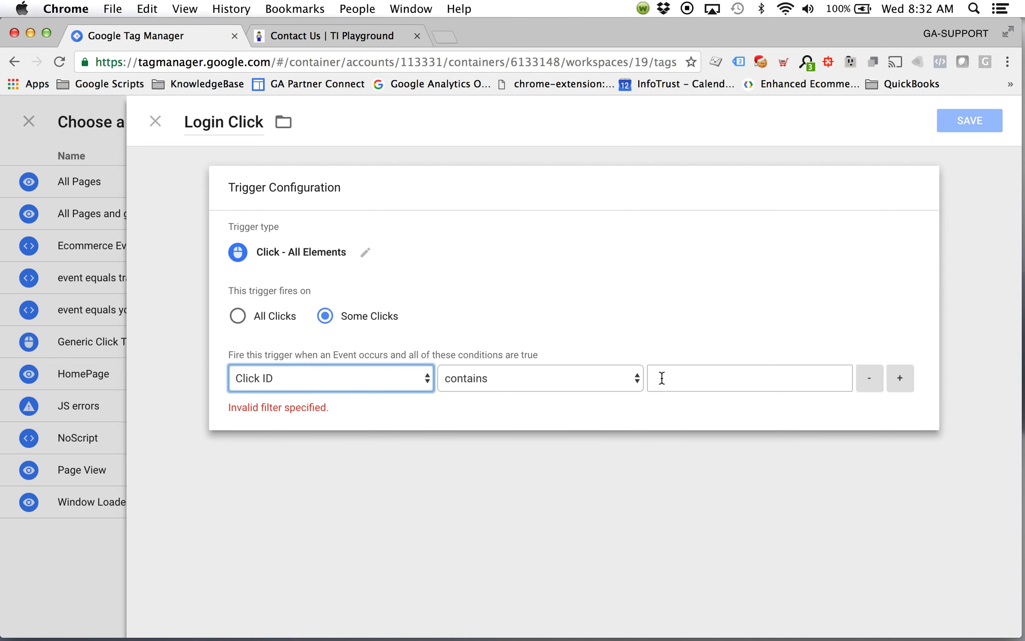
# - Set the condition to Click ID equals 'wp-submit' and save Login Click onto the tag
pyautogui.click(542, 380)
pyautogui.click(501, 362)
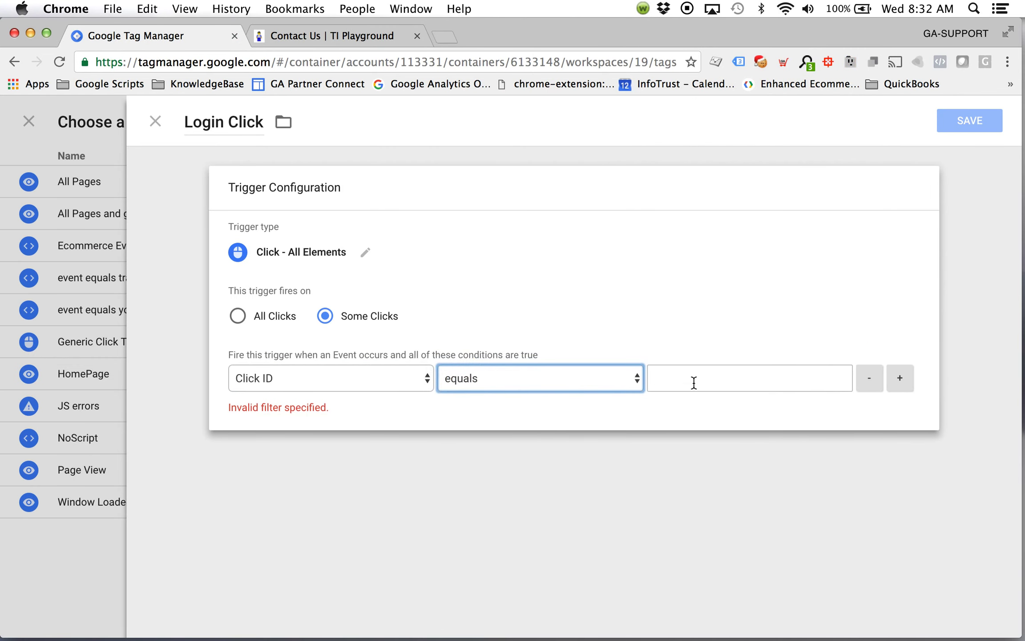
pyautogui.click(693, 381)
pyautogui.press('super+v')
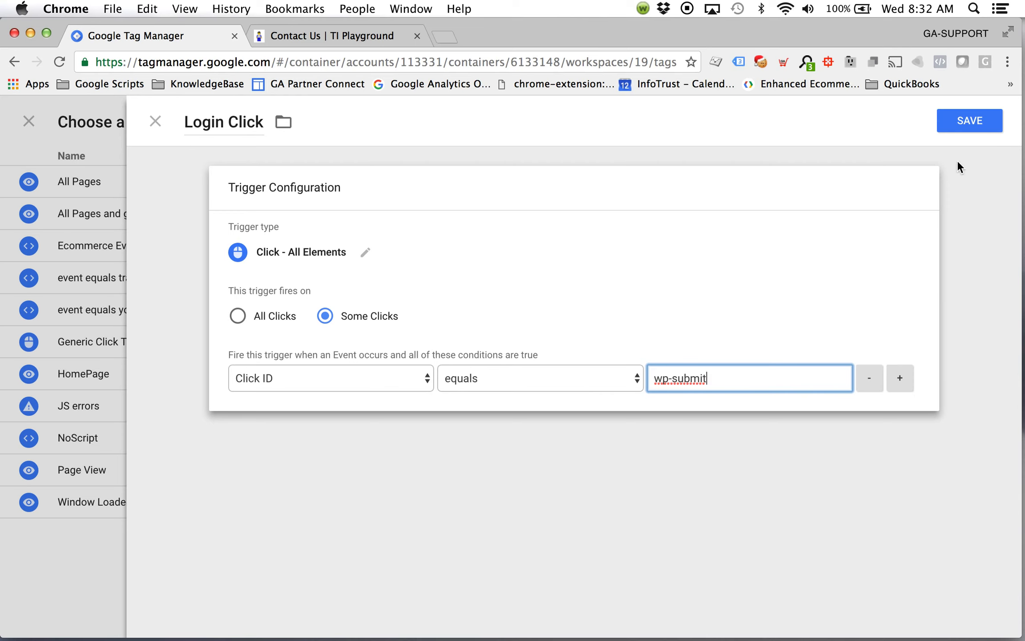
pyautogui.click(970, 124)
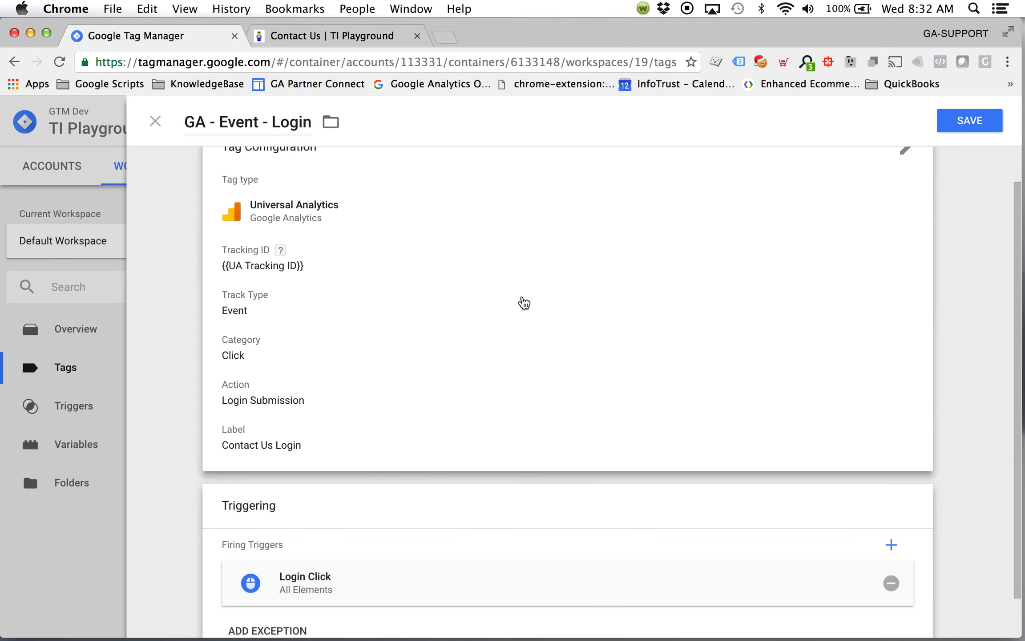
pyautogui.scroll(2, 524, 302)
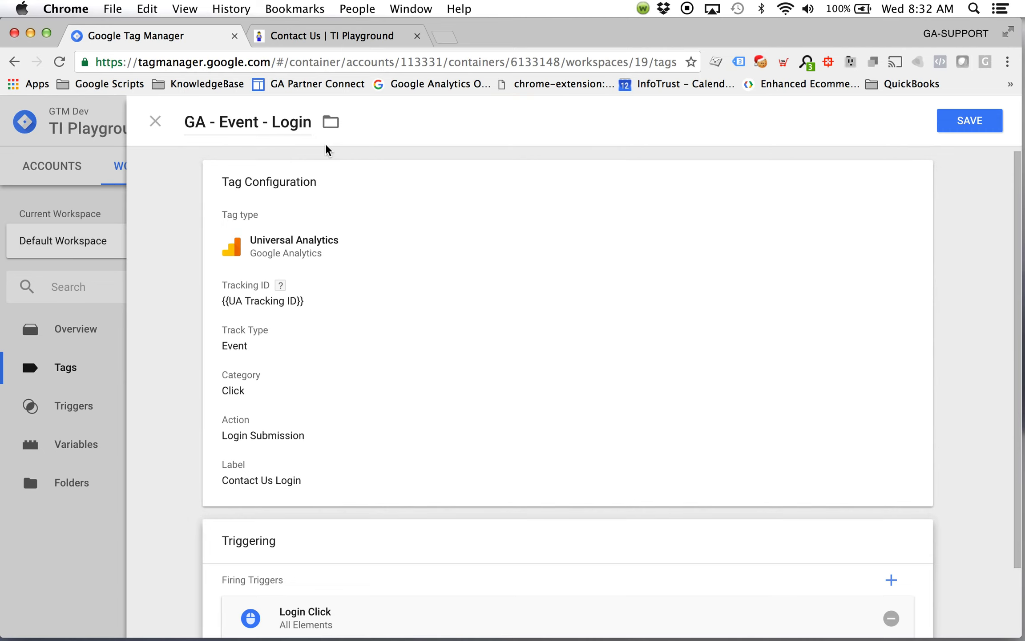
pyautogui.scroll(-1, 304, 521)
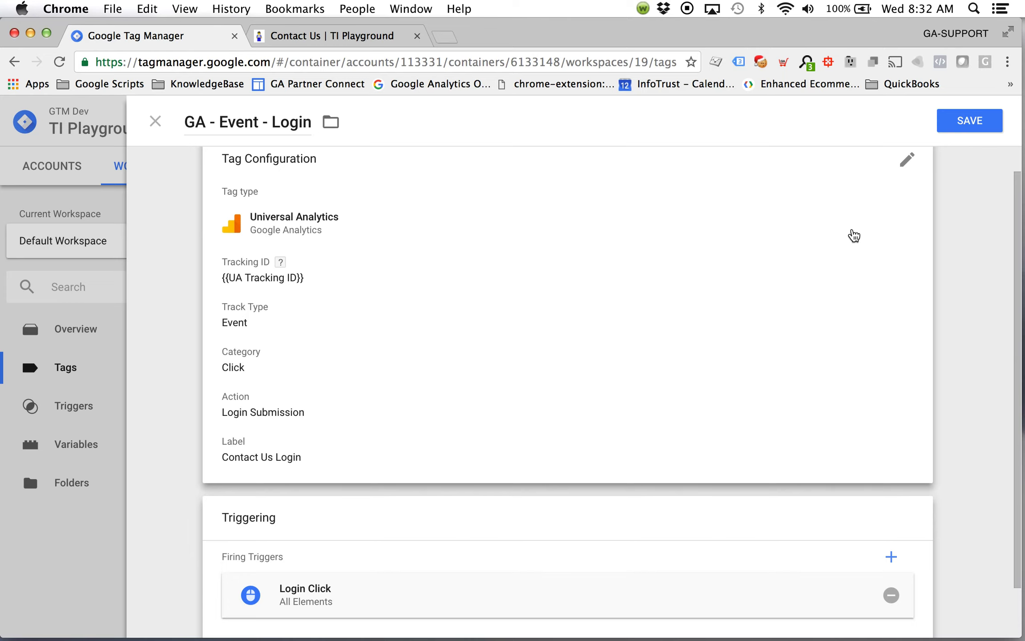
# - Save the GA - Event - Login tag, refresh preview mode, and return to the Contact Us page
pyautogui.click(973, 125)
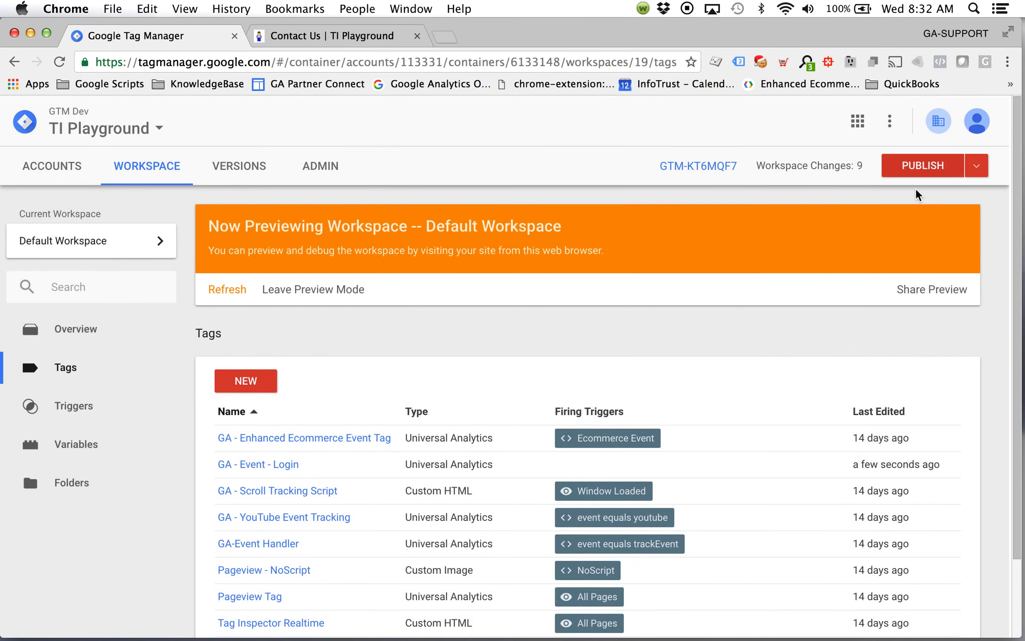
pyautogui.click(977, 166)
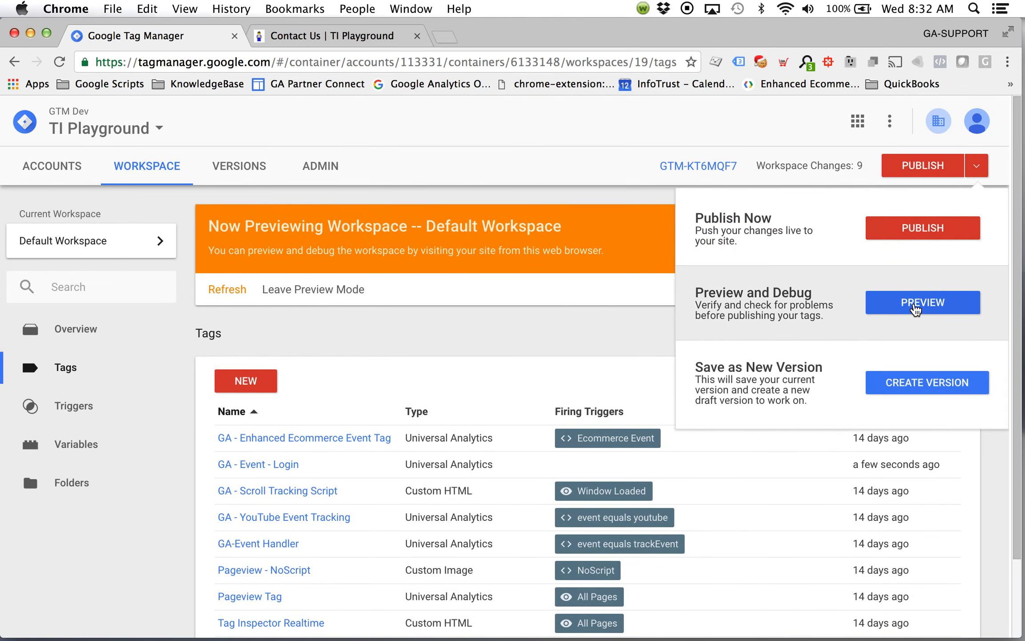
pyautogui.click(913, 305)
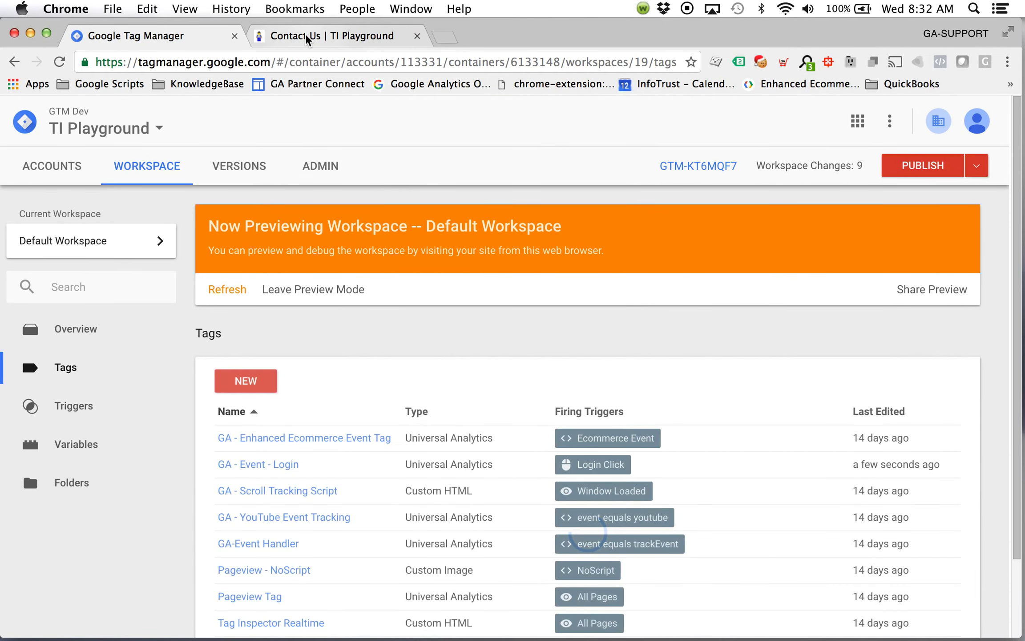
pyautogui.click(305, 34)
# - Reload Contact Us, click Login, and confirm GA - Event - Login fired under gtm.click
pyautogui.click(58, 58)
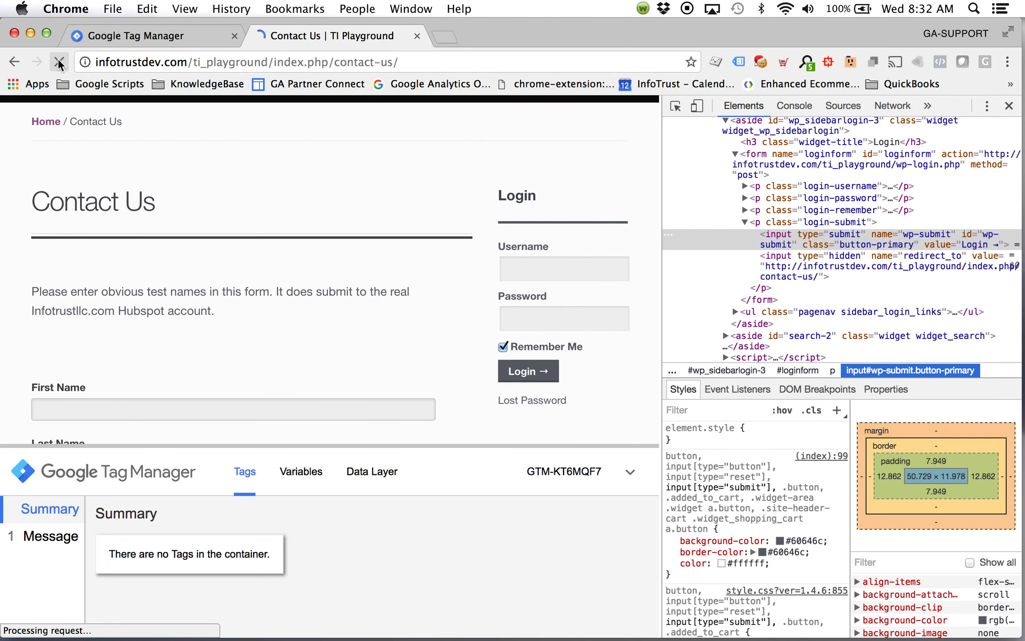
pyautogui.click(520, 372)
pyautogui.click(44, 544)
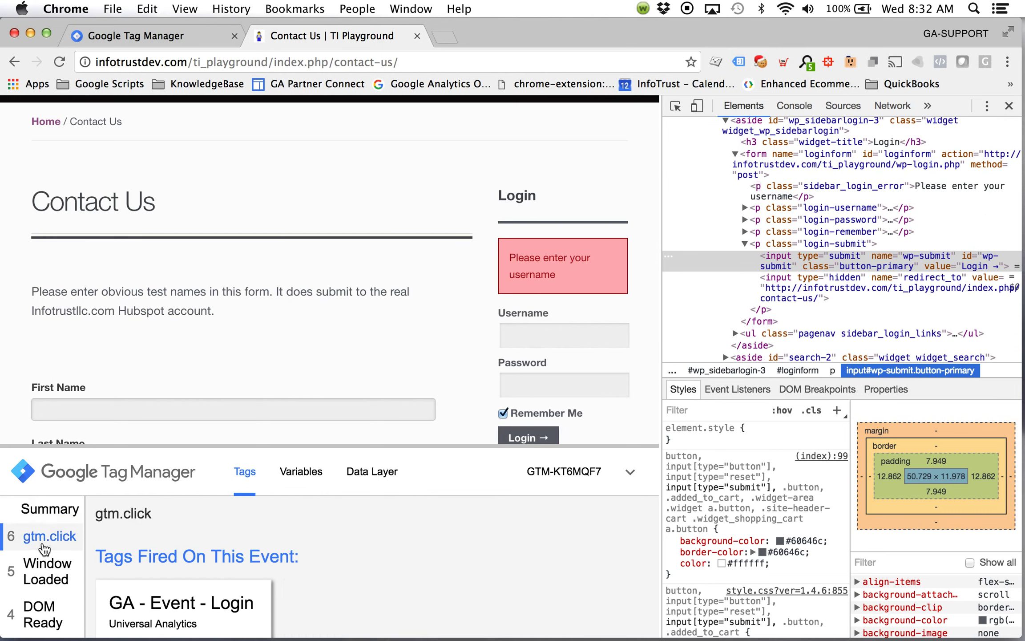
pyautogui.scroll(-1, 274, 523)
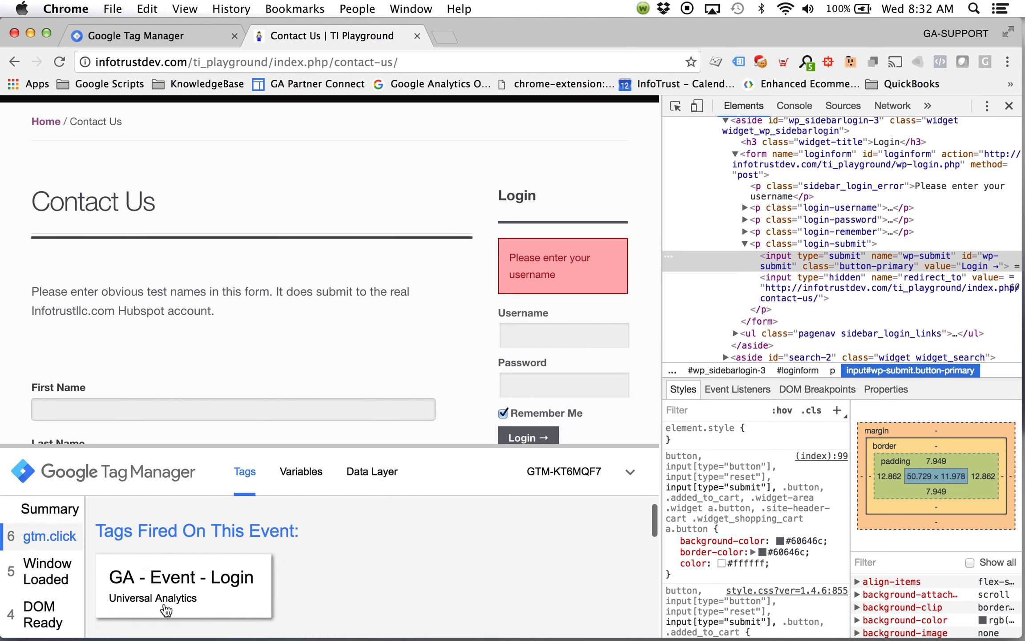